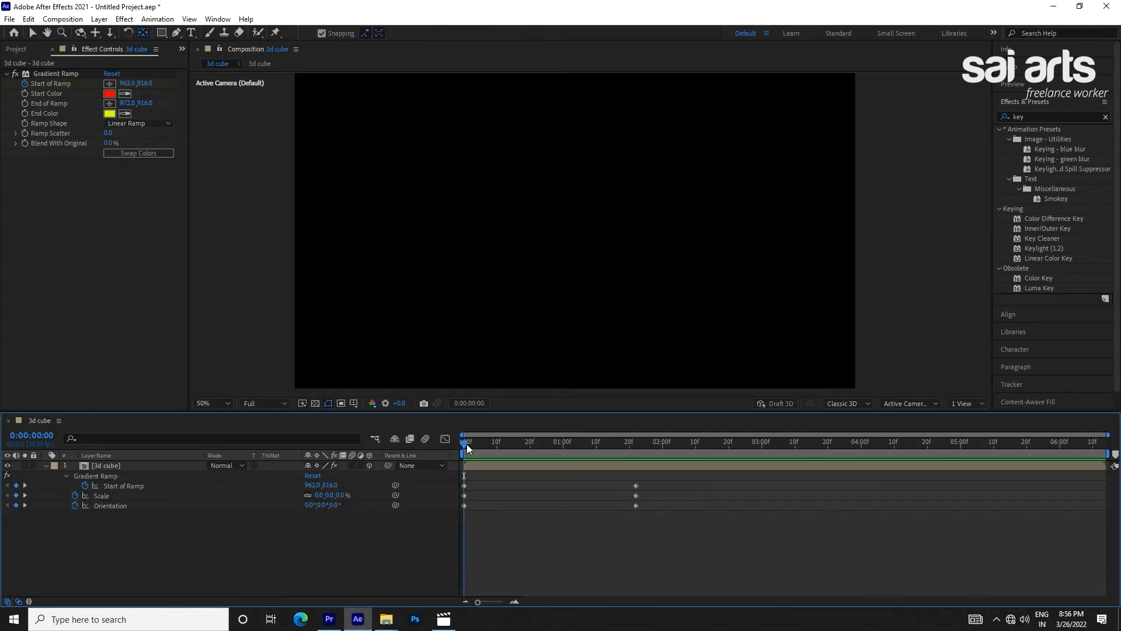
Scrub through the finished 3D cube animation from the first frame to its second set of keyframes
left_click_drag(467, 443, 638, 448)
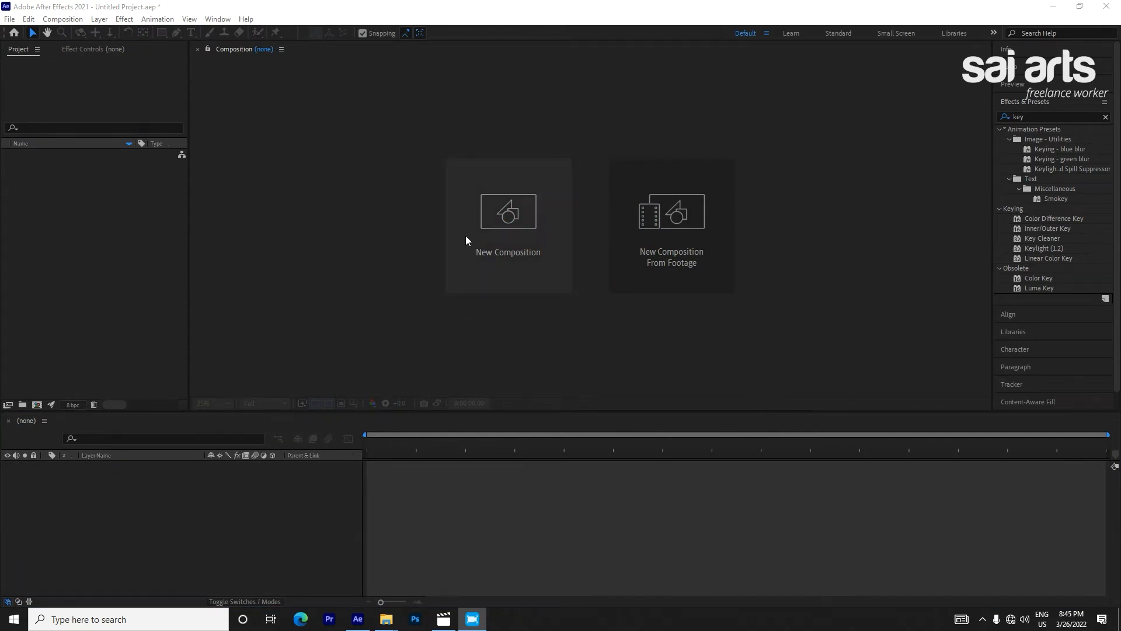
Create a new 1920 × 1080 composition named "3d cube" at 30 frames per second
left_click(479, 226)
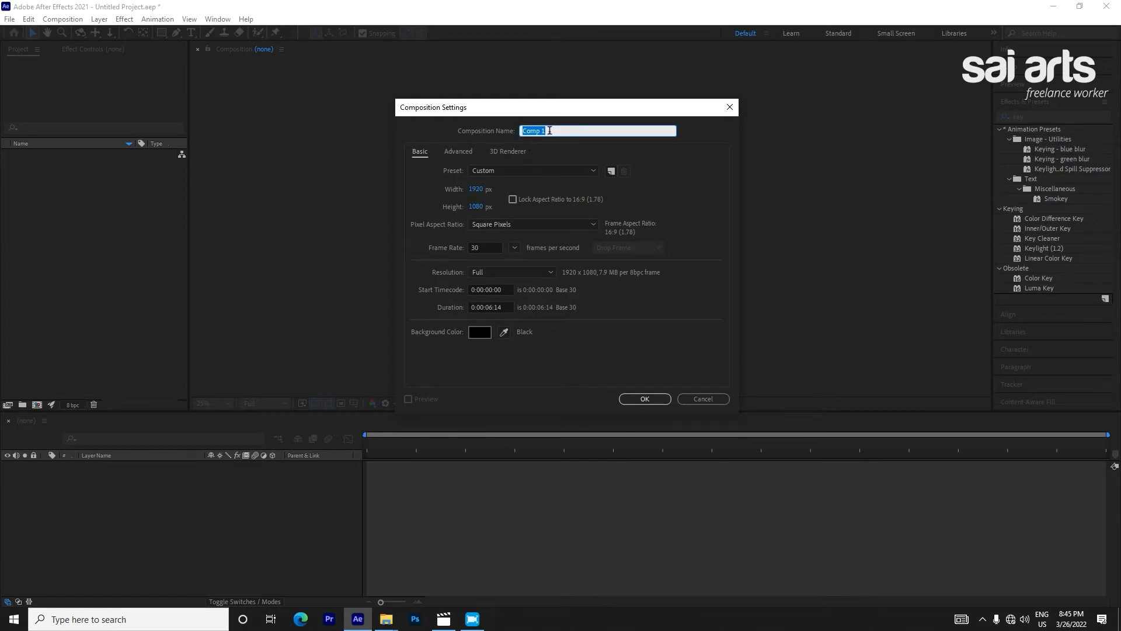
type("3d cube")
left_click(642, 399)
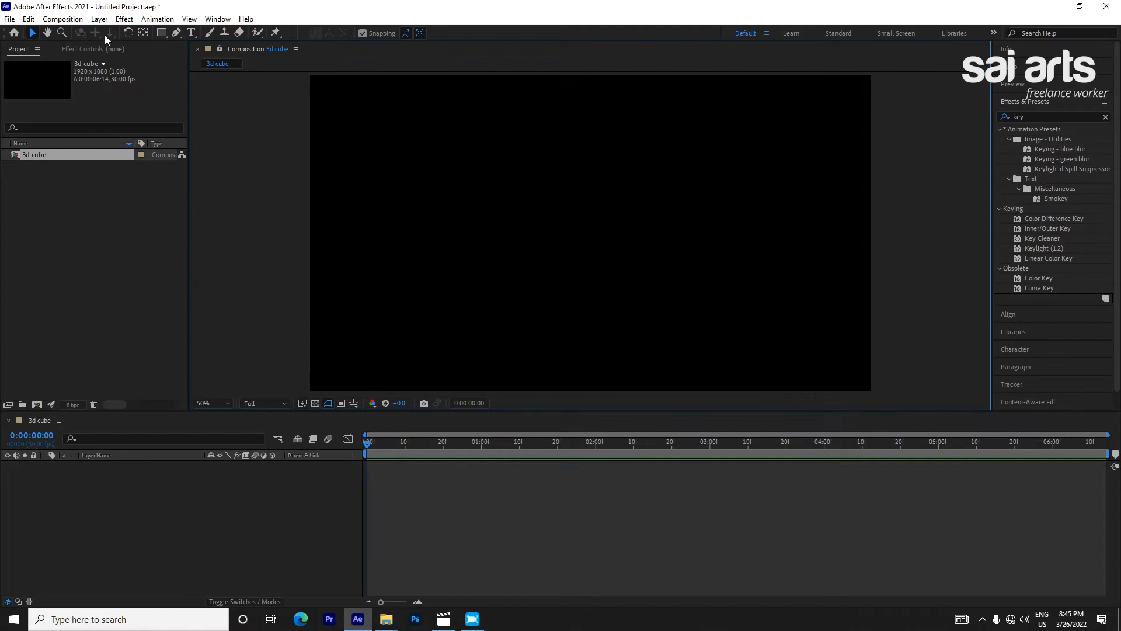
Start a new solid layer named "side" and set its width and height to 500 px
left_click(99, 19)
mouse_move(114, 32)
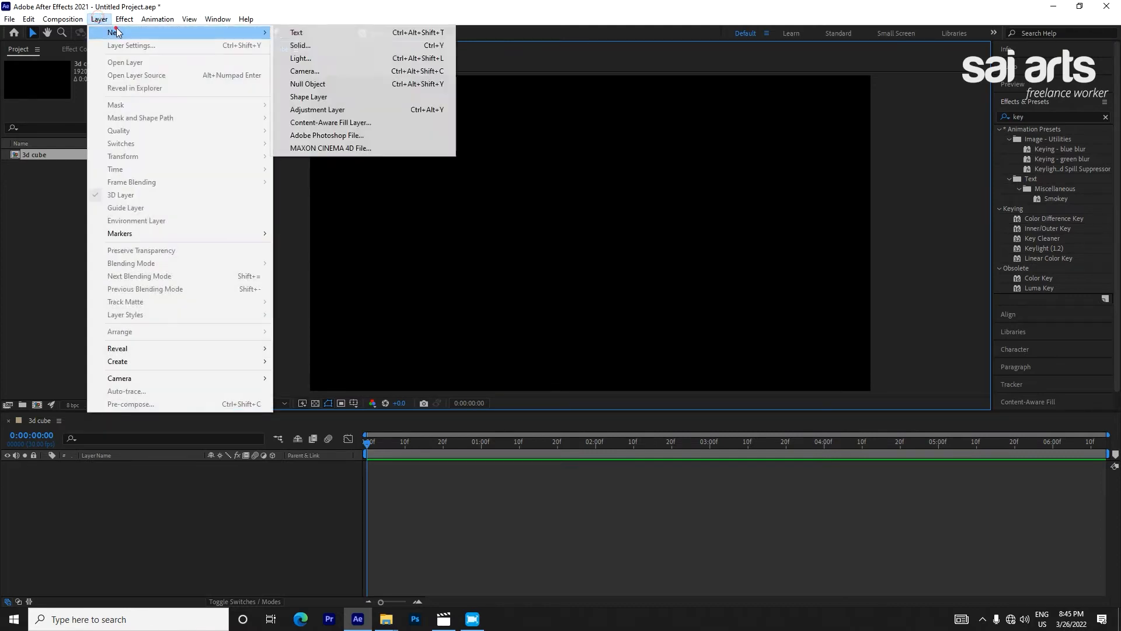
left_click(351, 48)
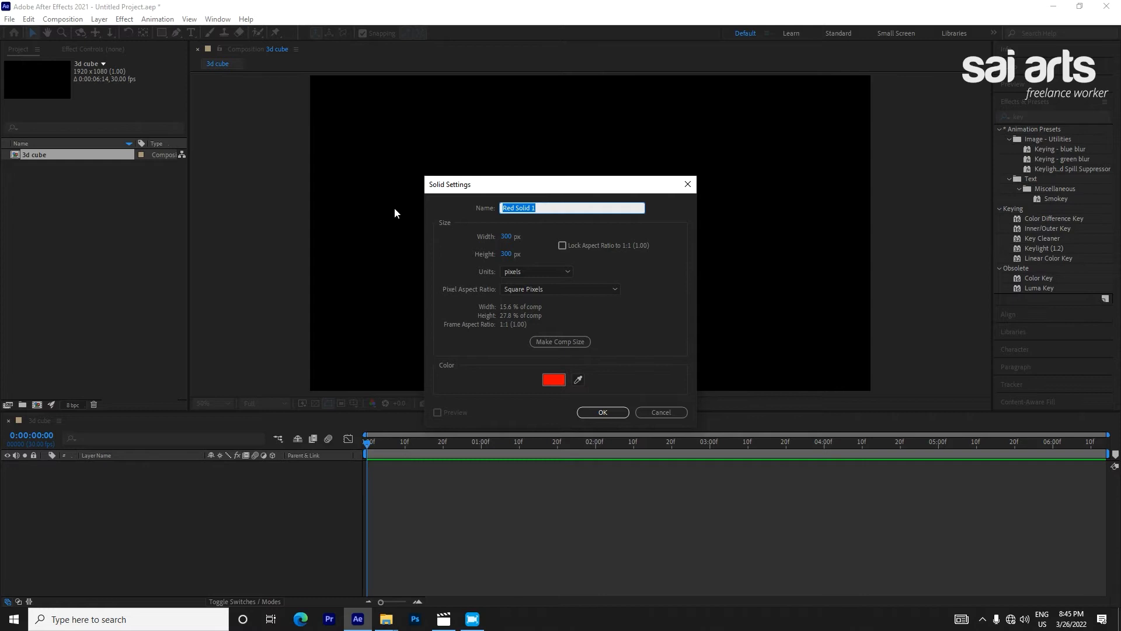
type("side")
left_click(505, 239)
type("500")
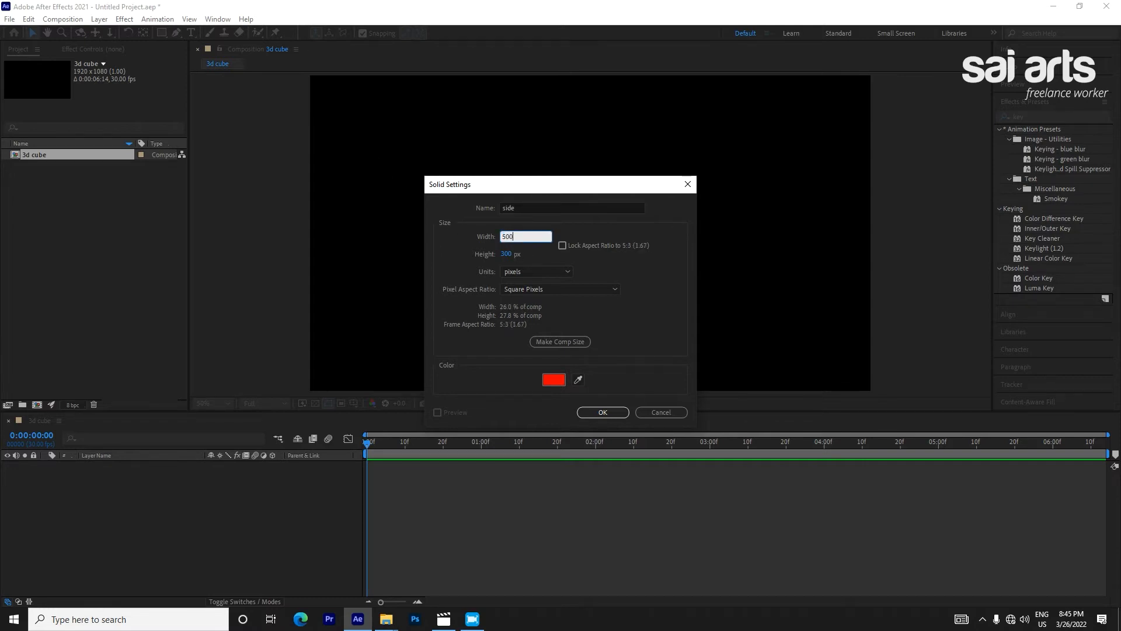
key("Tab")
type("500")
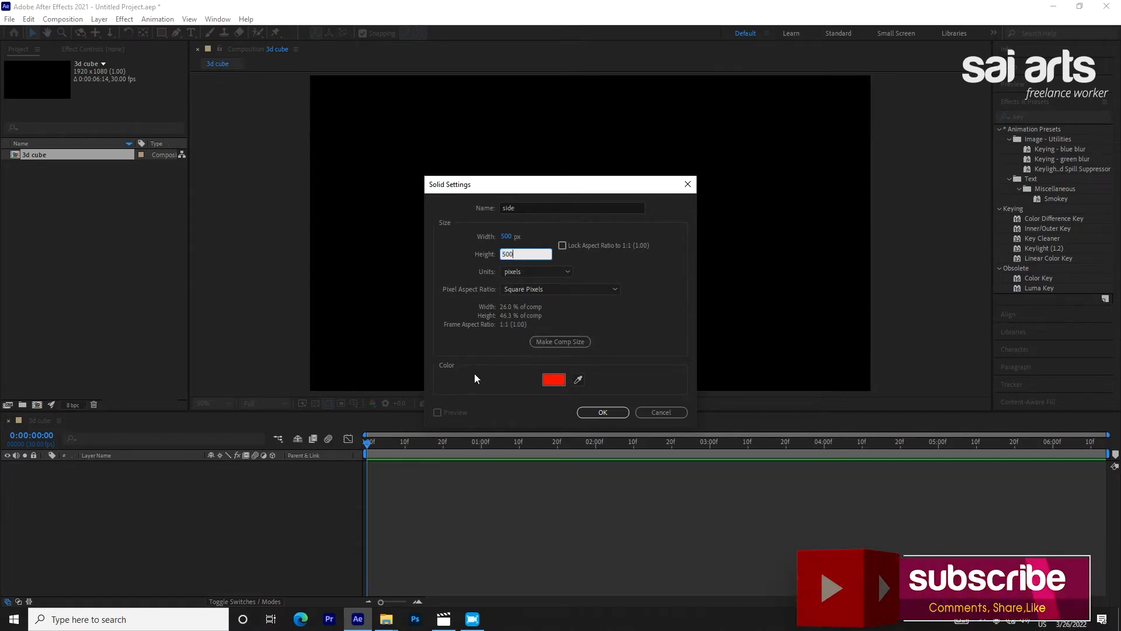
Give the new solid a dark amber color, about C39300, and create it
left_click(553, 379)
left_click(435, 367)
left_click_drag(421, 299, 437, 272)
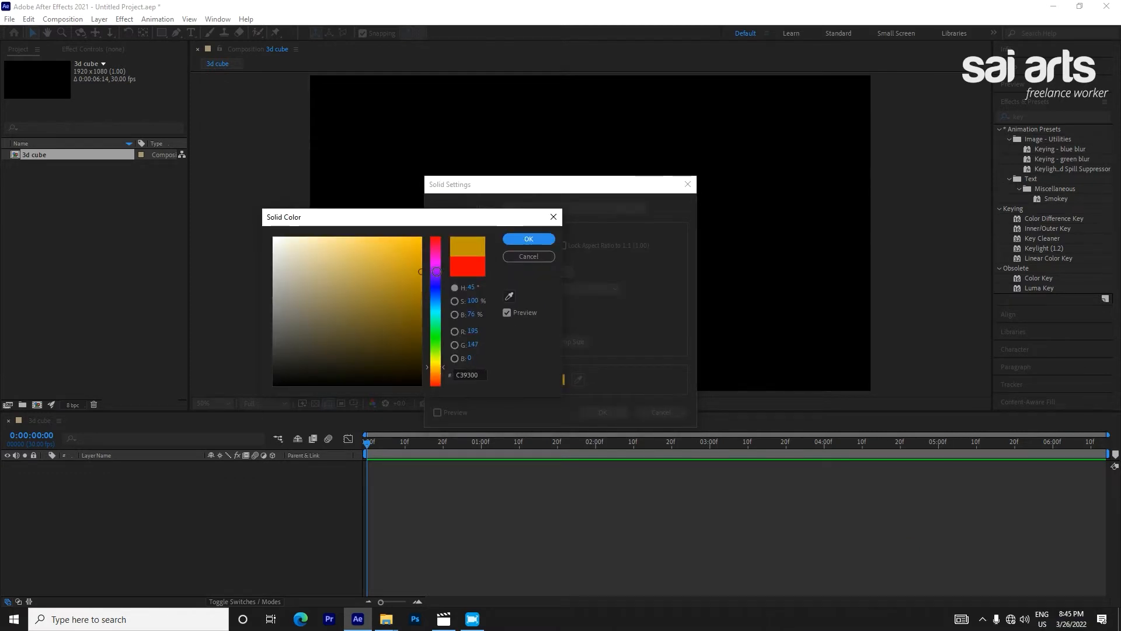
left_click(528, 239)
left_click(597, 411)
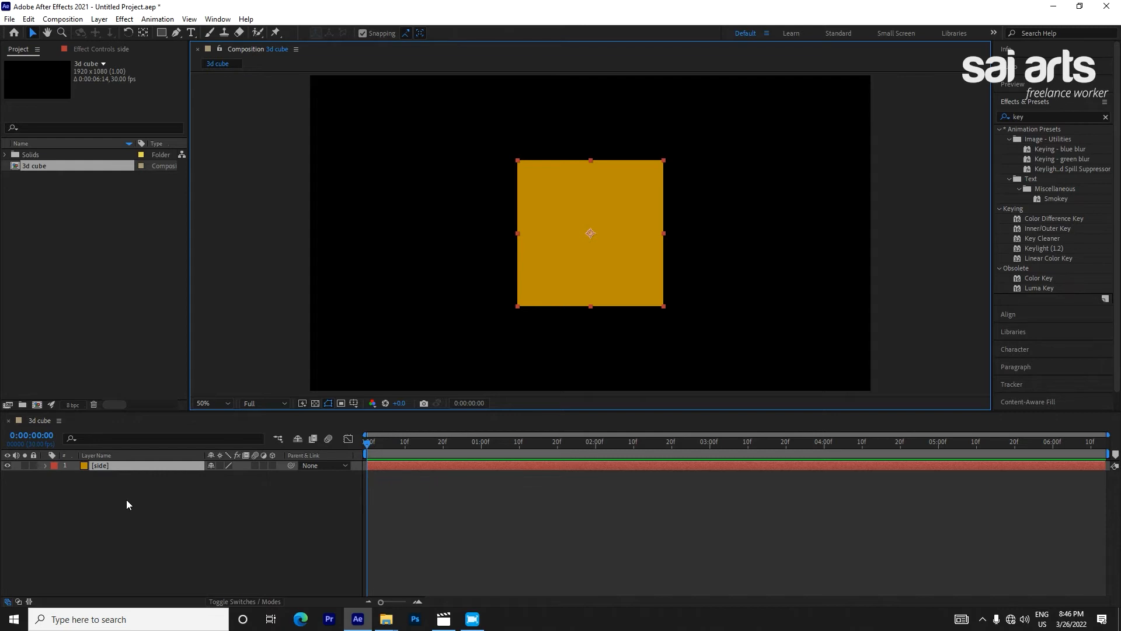
Add a rectangular mask covering the whole side solid and apply the Stroke effect to it
double_click(162, 34)
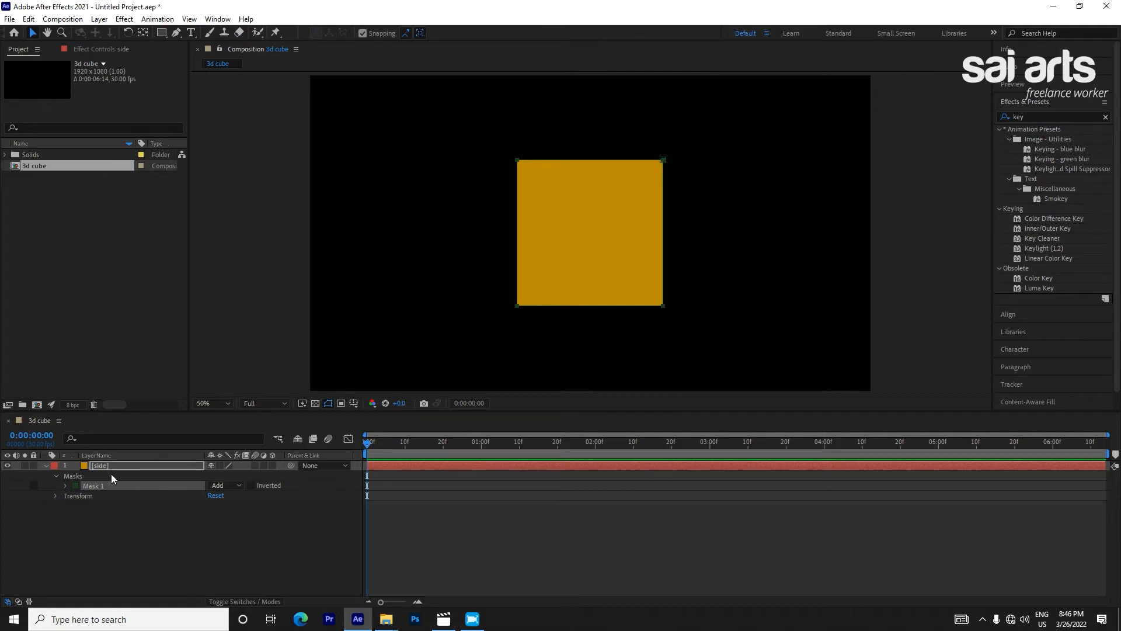
left_click(122, 24)
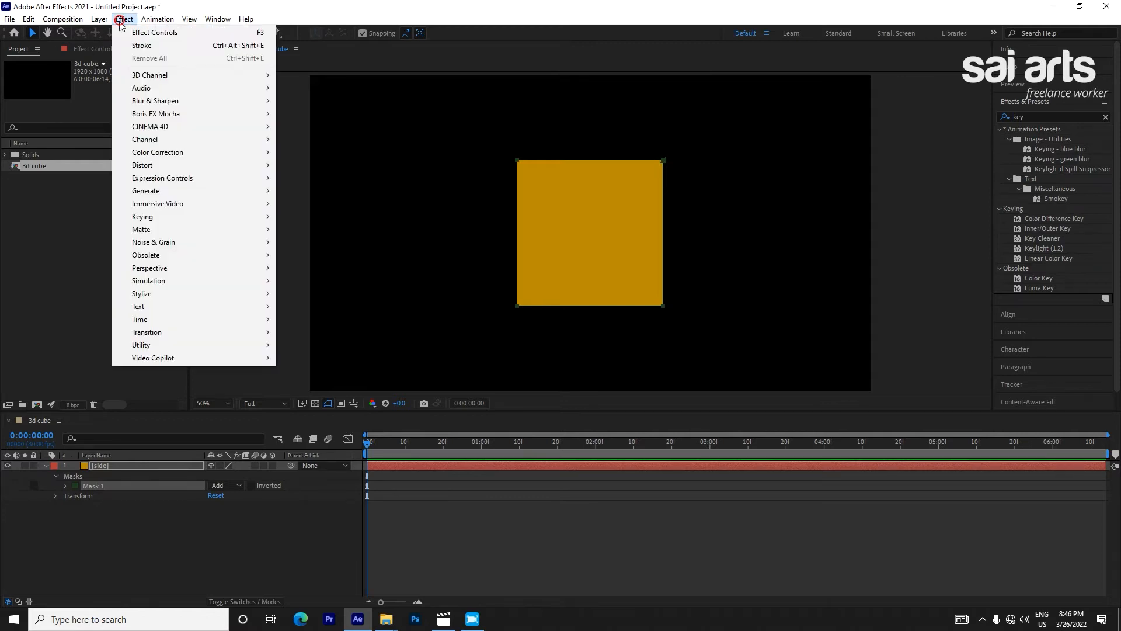
left_click(162, 195)
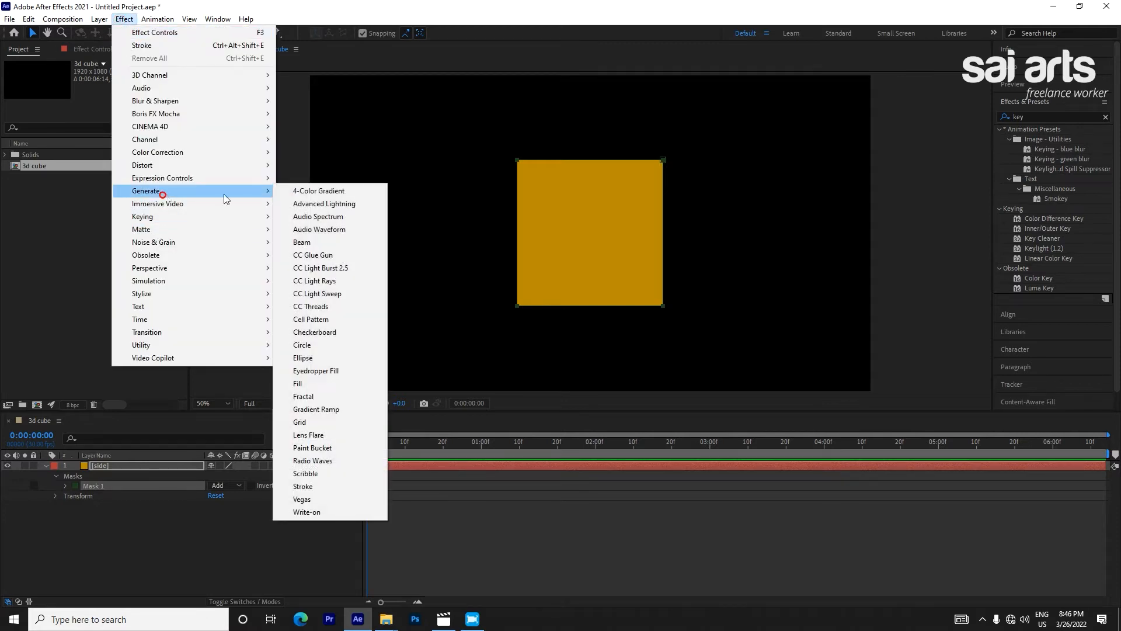
left_click(303, 487)
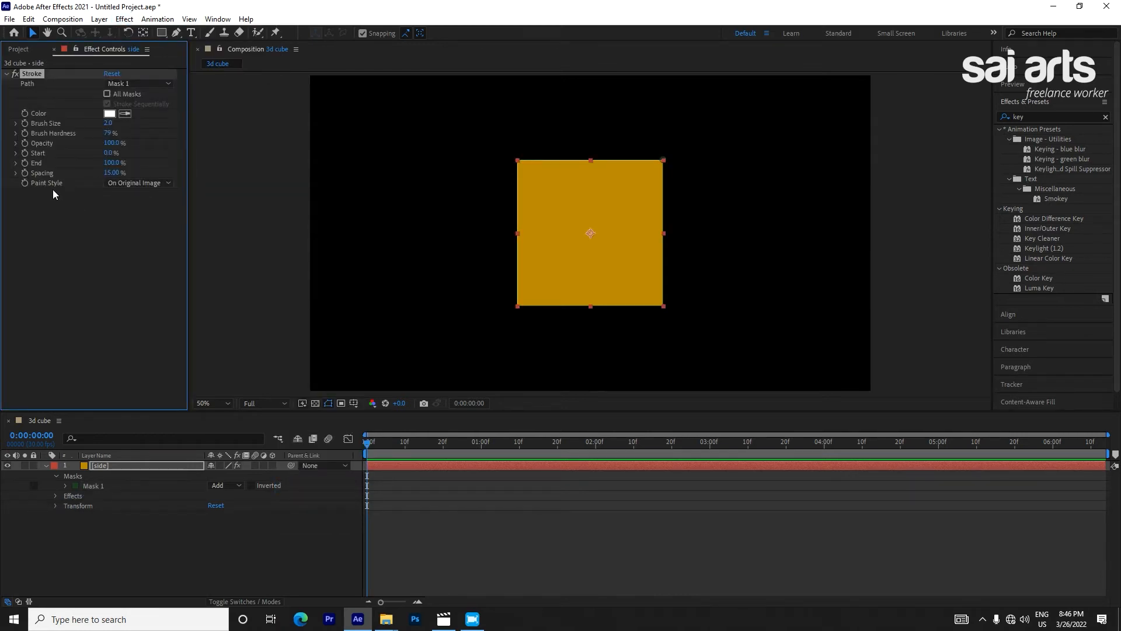
Set the stroke's paint style to On Transparent and its brush size to 10
left_click(121, 183)
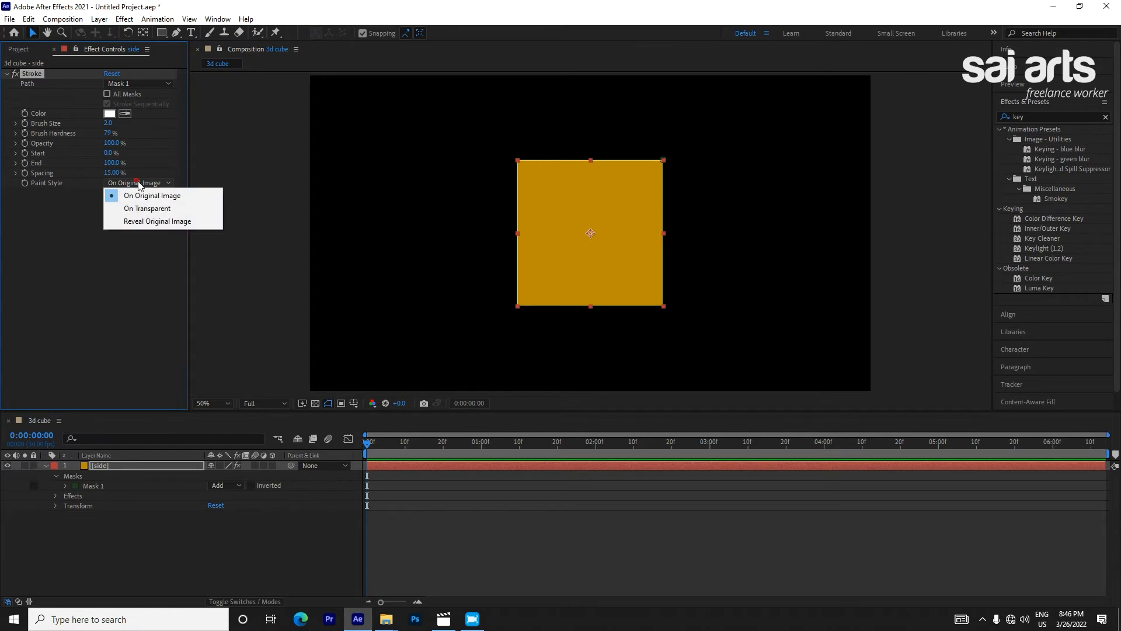
left_click(145, 210)
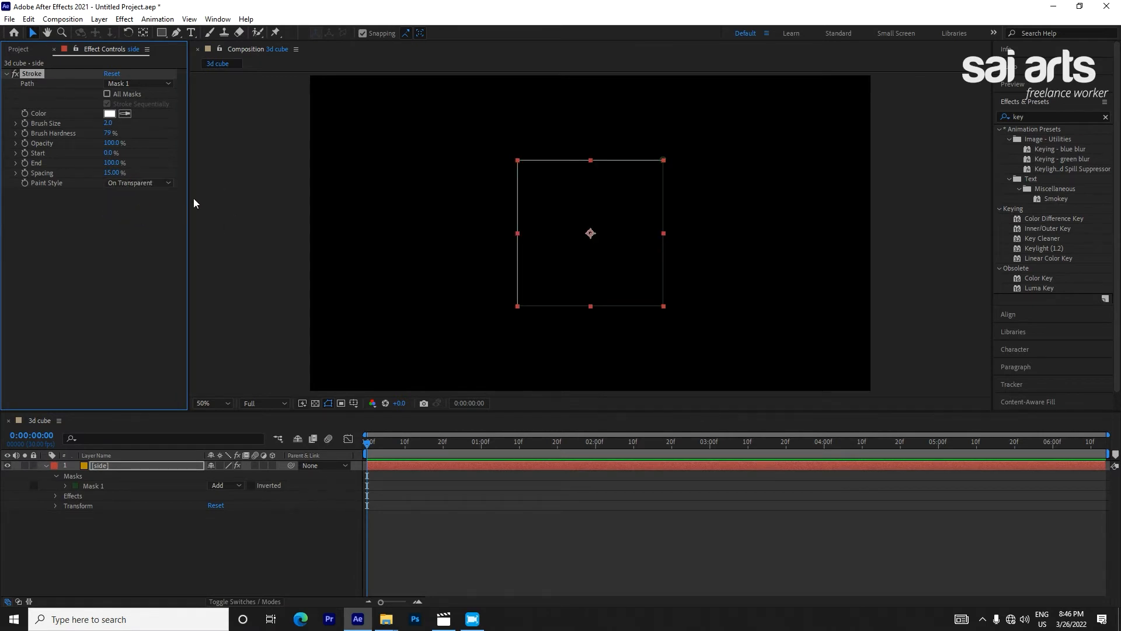
left_click_drag(108, 123, 111, 123)
left_click(110, 124)
type("10")
key("Return")
left_click(110, 123)
type("15")
key("Return")
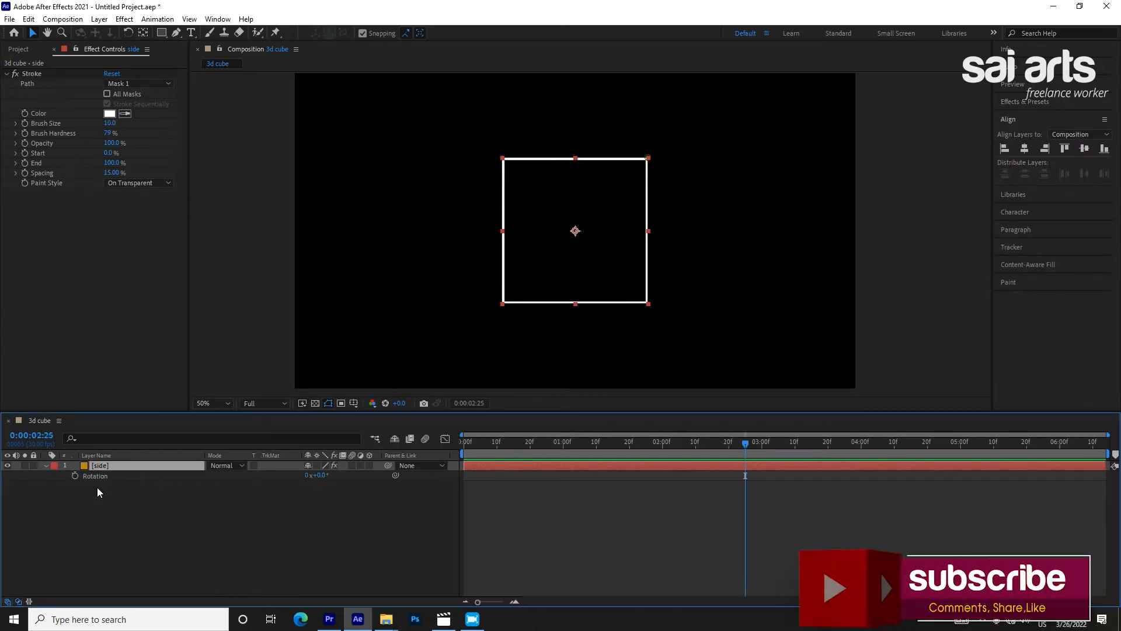
Make the side layer 3D, try turning it about the Y axis, and enable its collapse transformations switch
left_click(369, 464)
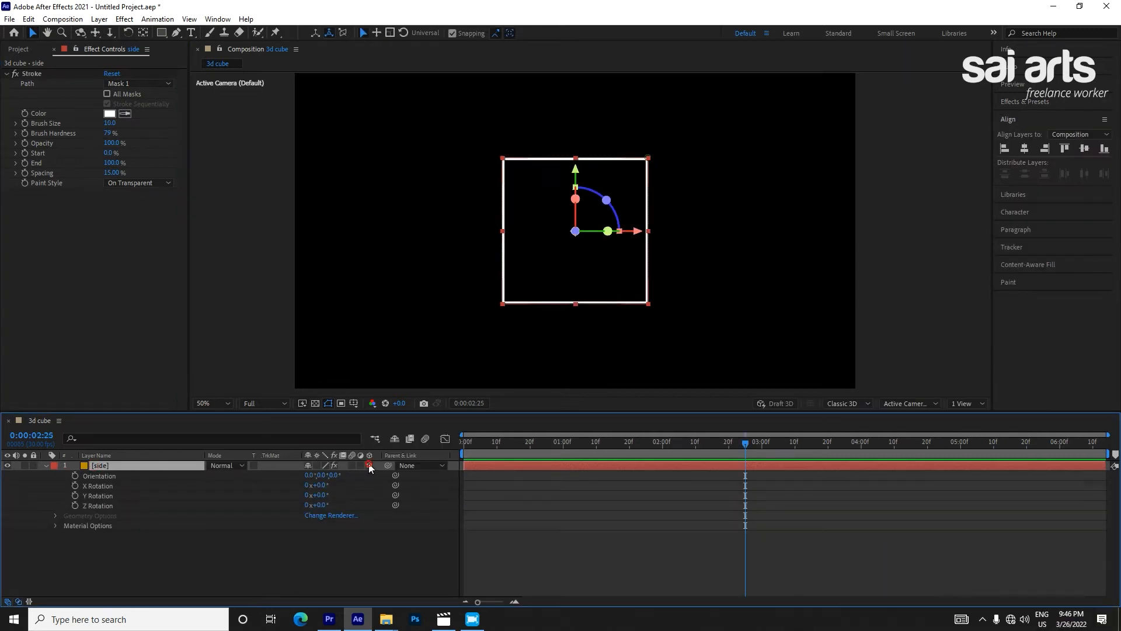
mouse_move(319, 495)
left_mouse_down()
mouse_move(301, 495)
mouse_move(331, 511)
mouse_move(318, 516)
left_mouse_up()
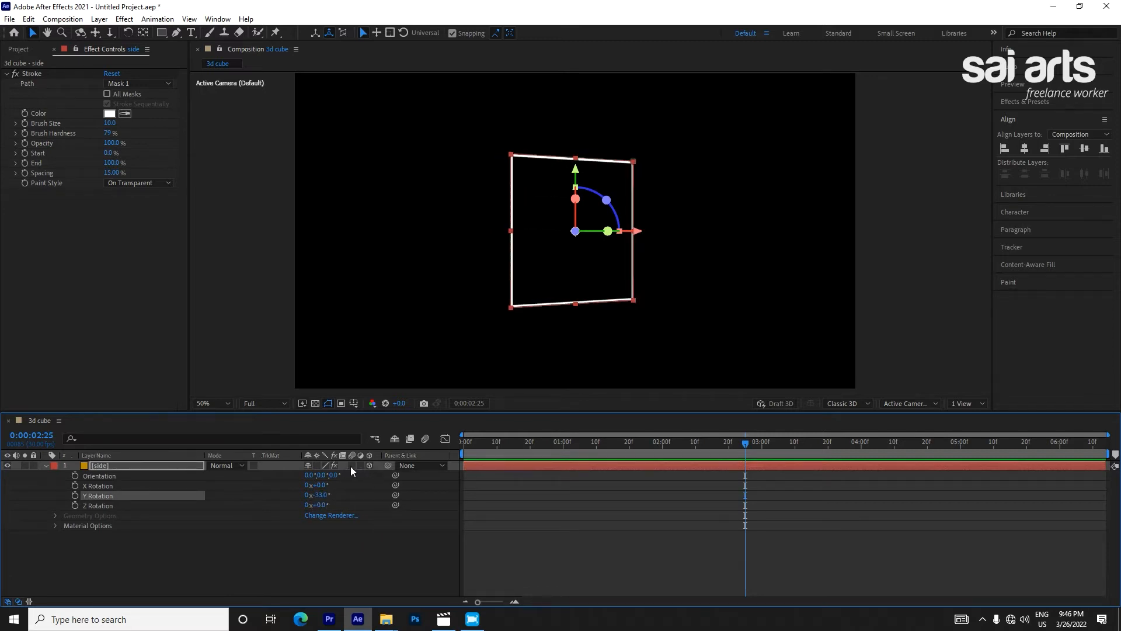
left_click(316, 465)
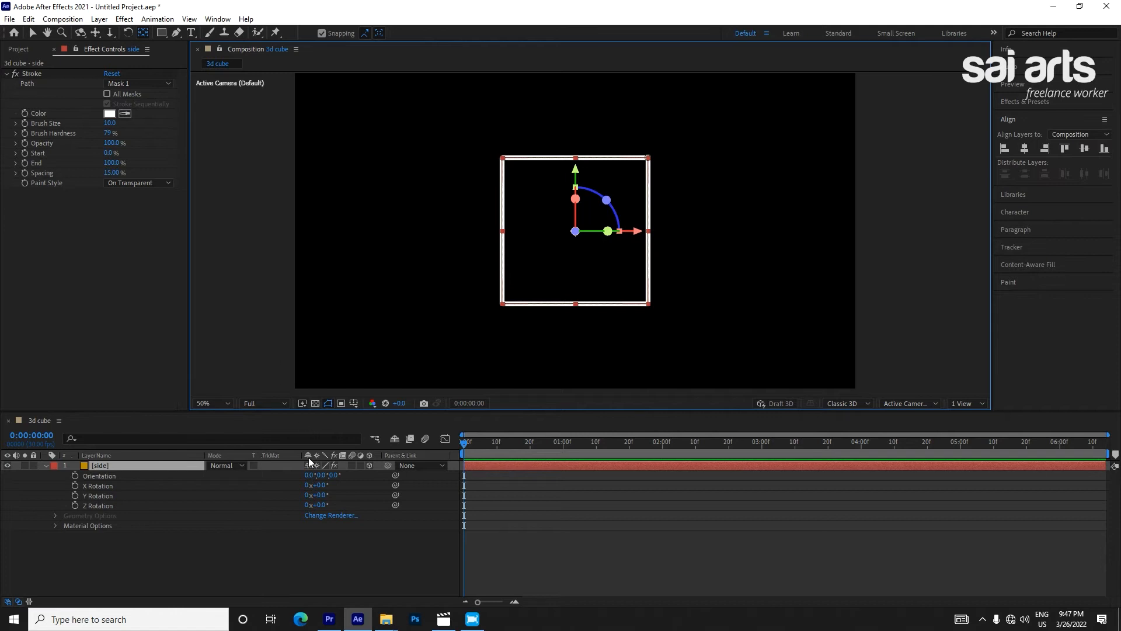
Test a slight Y rotation on the side layer and reset it to 0°
left_click_drag(325, 497, 318, 498)
key("space")
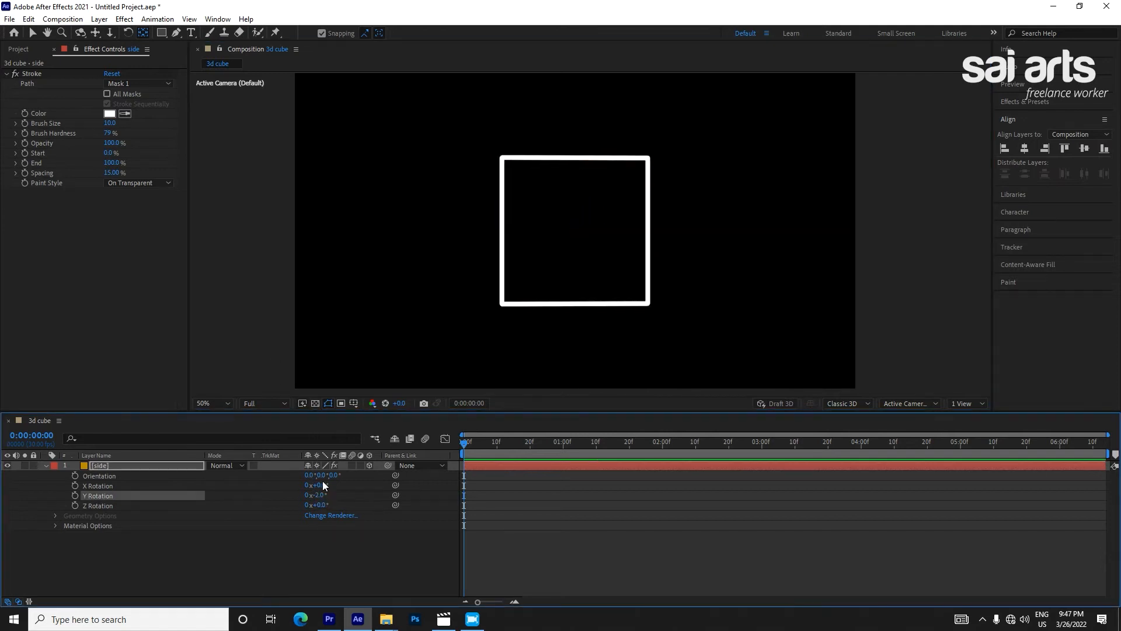
key("space")
left_click(320, 496)
type("0")
key("Return")
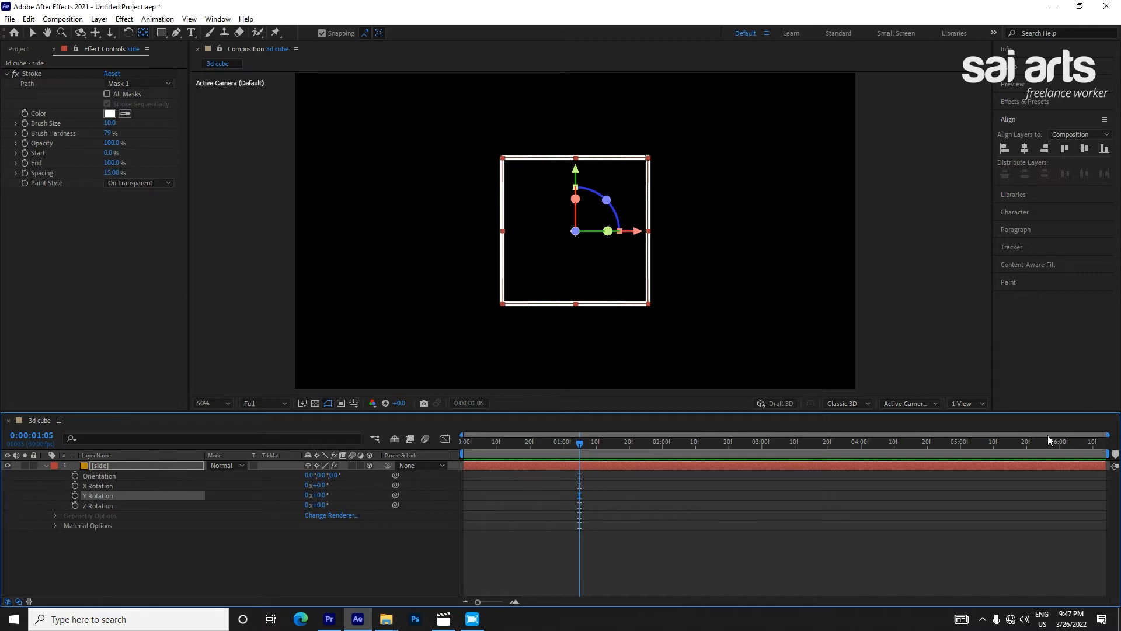
Switch the composition to Custom View 1 and duplicate the side layer
left_click(909, 403)
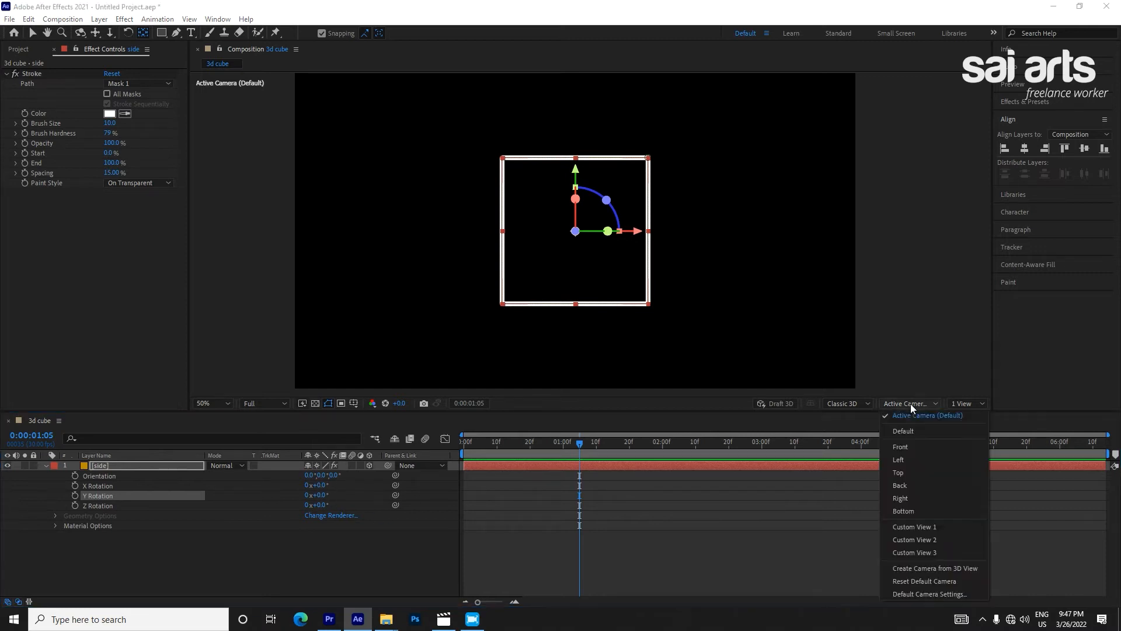
left_click(926, 532)
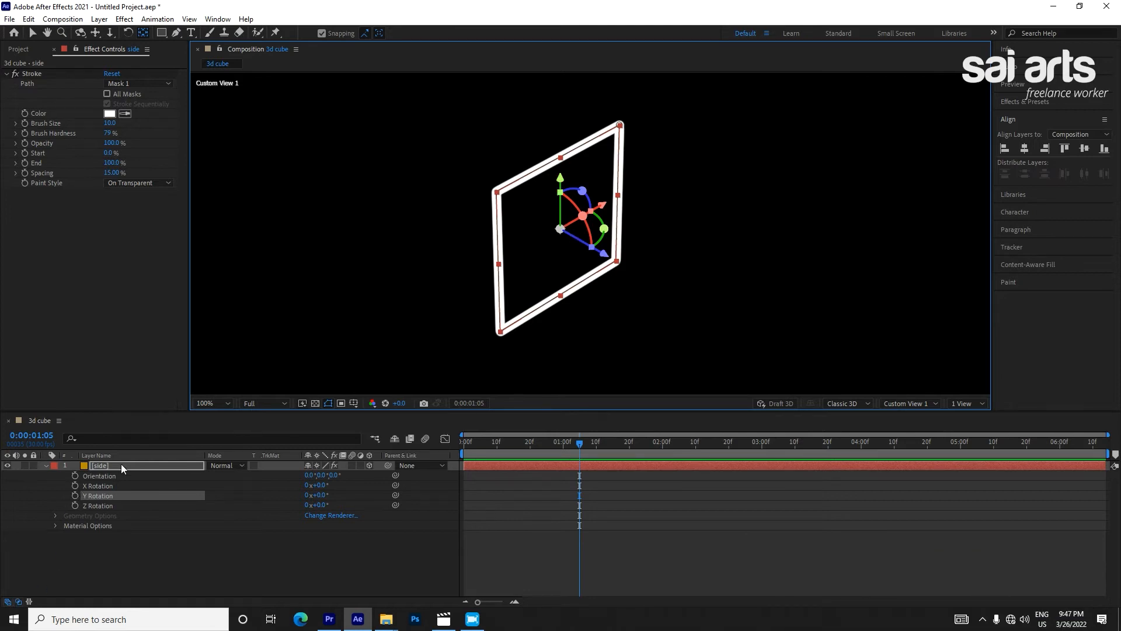
left_click(120, 465)
left_click(28, 19)
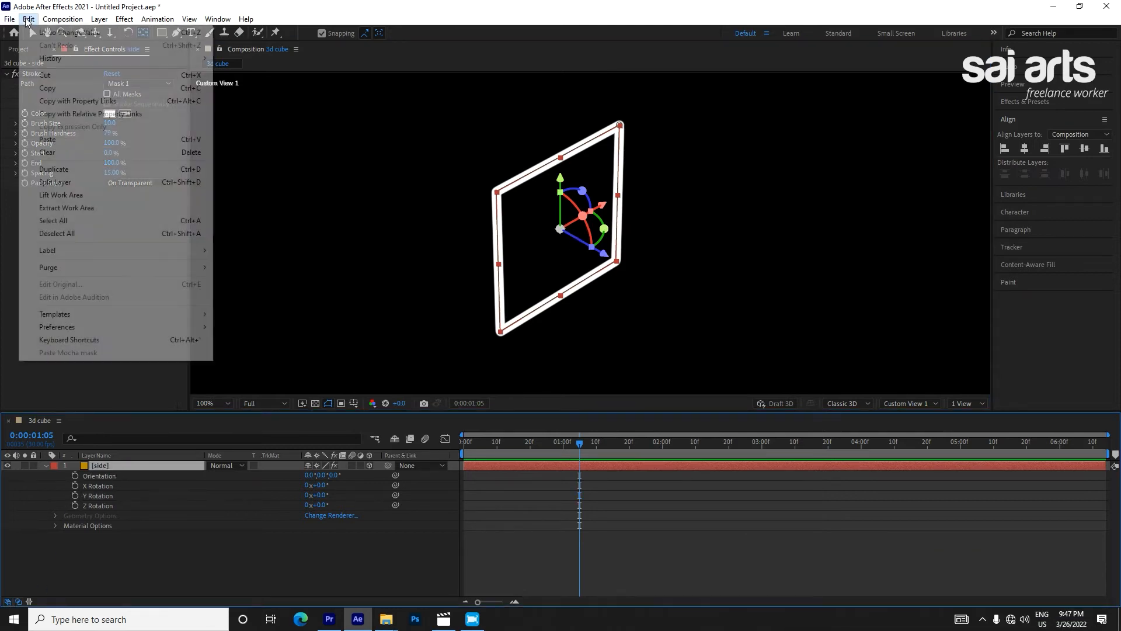
left_click(64, 170)
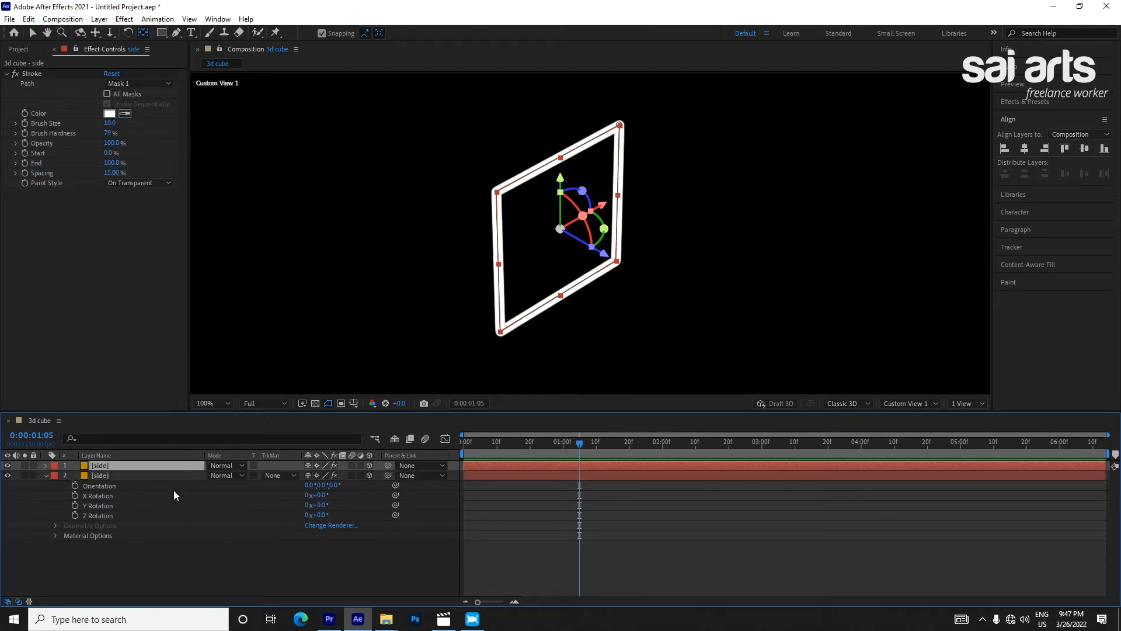
Move the duplicate layer's anchor point to the midpoint of the square's near vertical edge, with snapping on
left_click(33, 33)
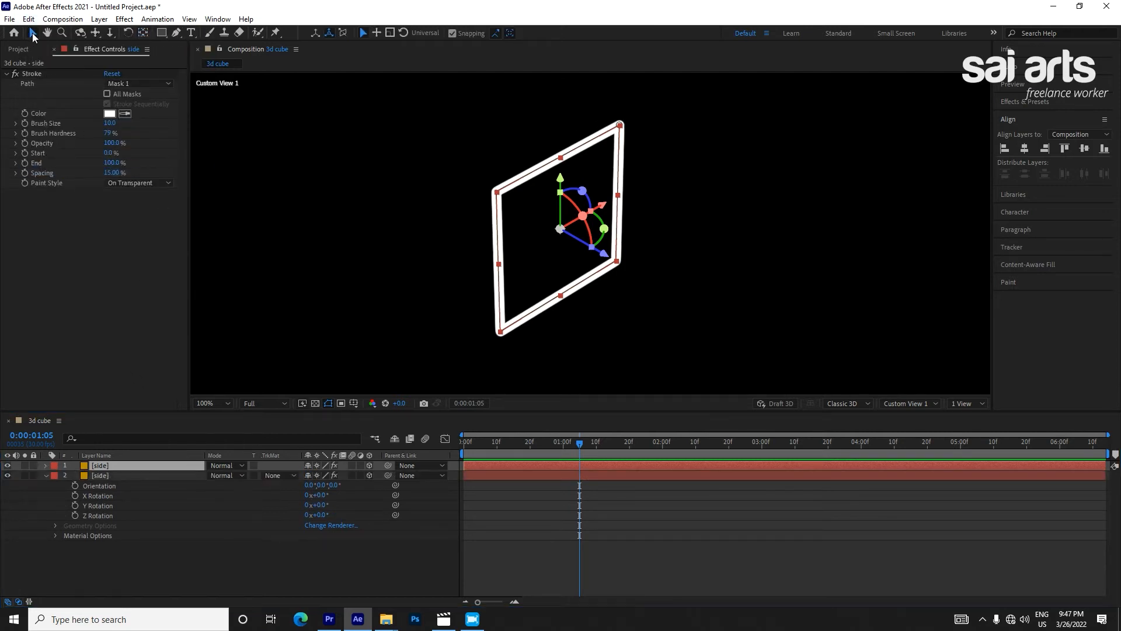
left_click(144, 33)
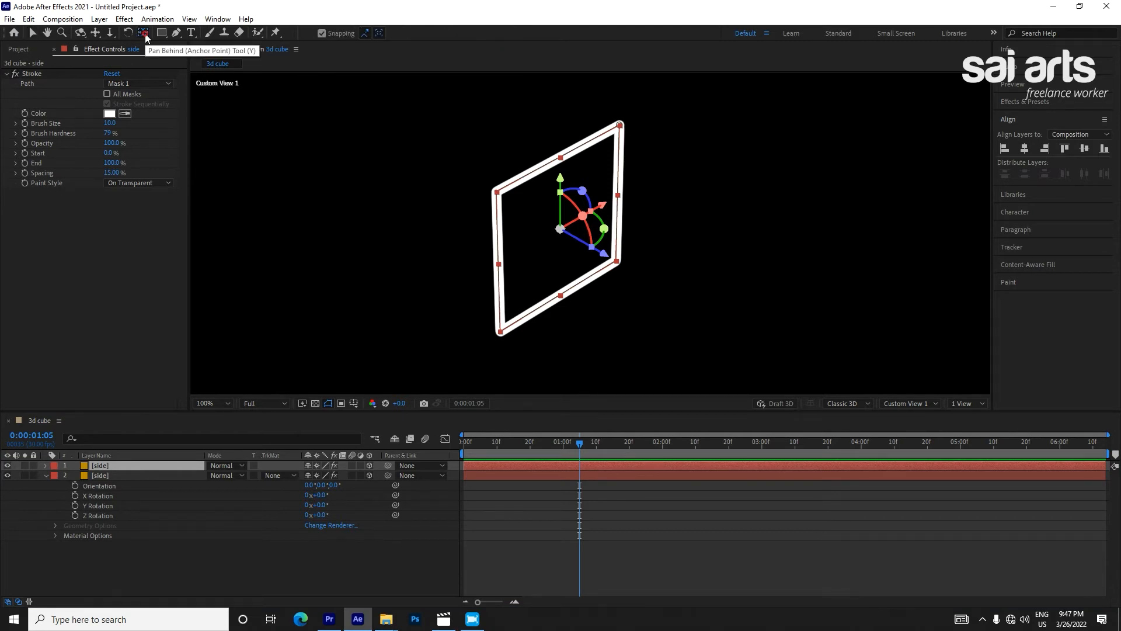
left_click(321, 34)
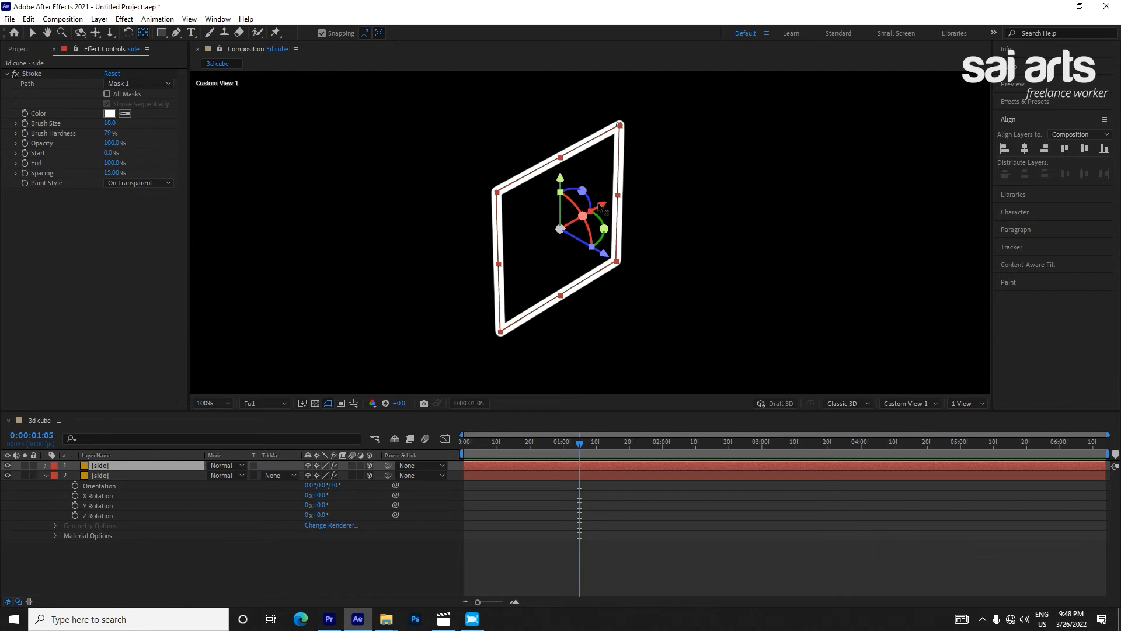
left_click_drag(604, 208, 475, 282)
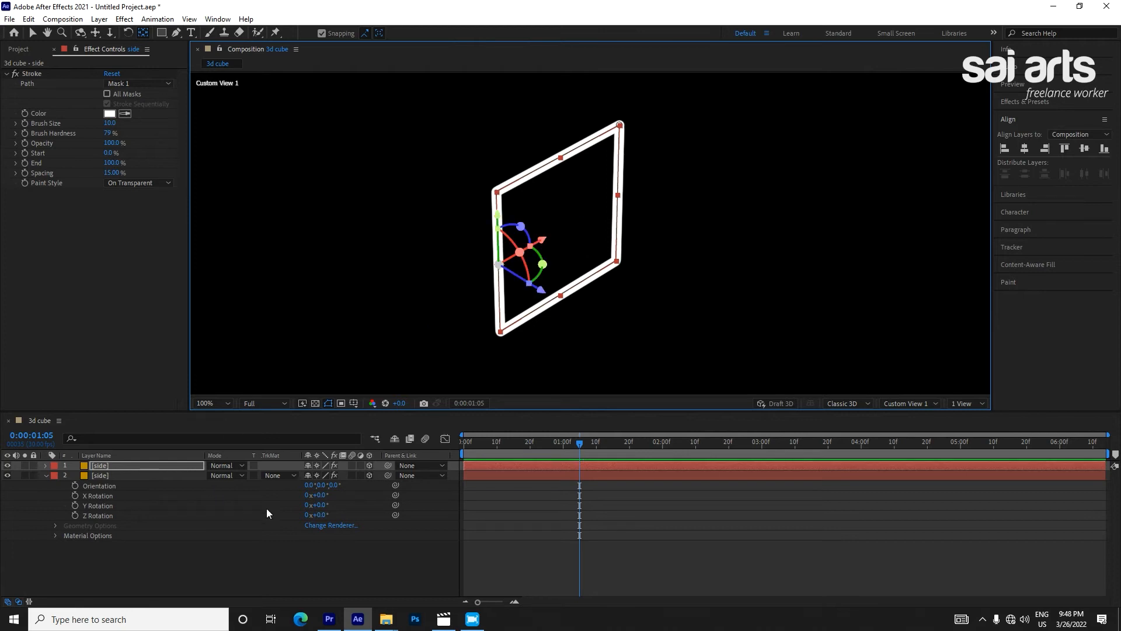
Set the duplicate side's Y Rotation to -90° so it folds out from the shared vertical edge
key("r")
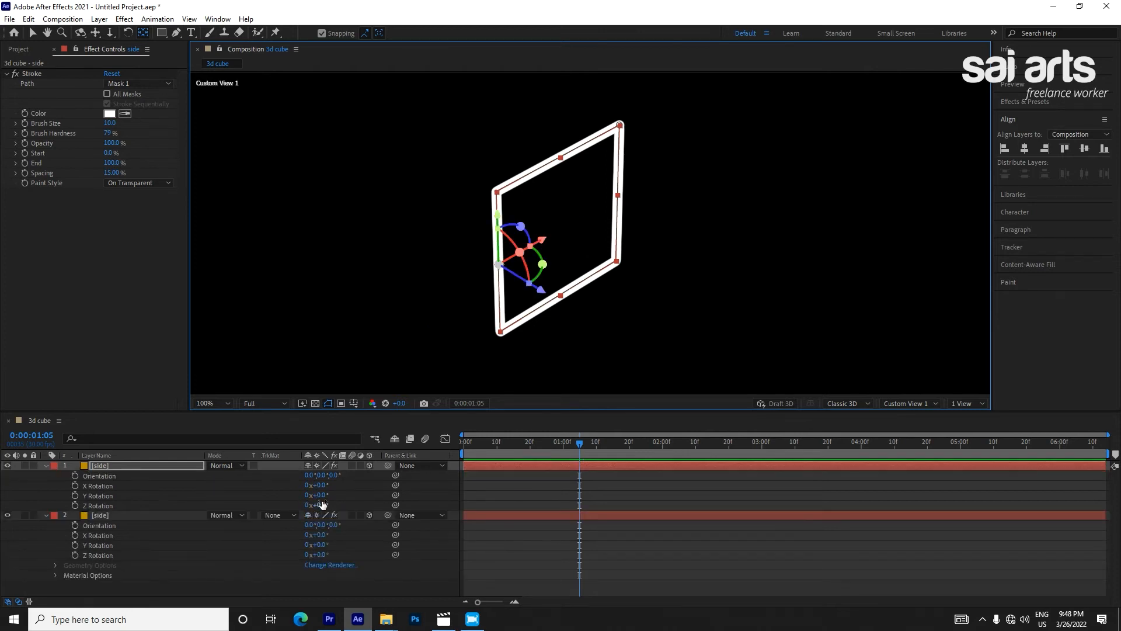
left_click_drag(319, 494, 271, 494)
left_click(318, 495)
type("-")
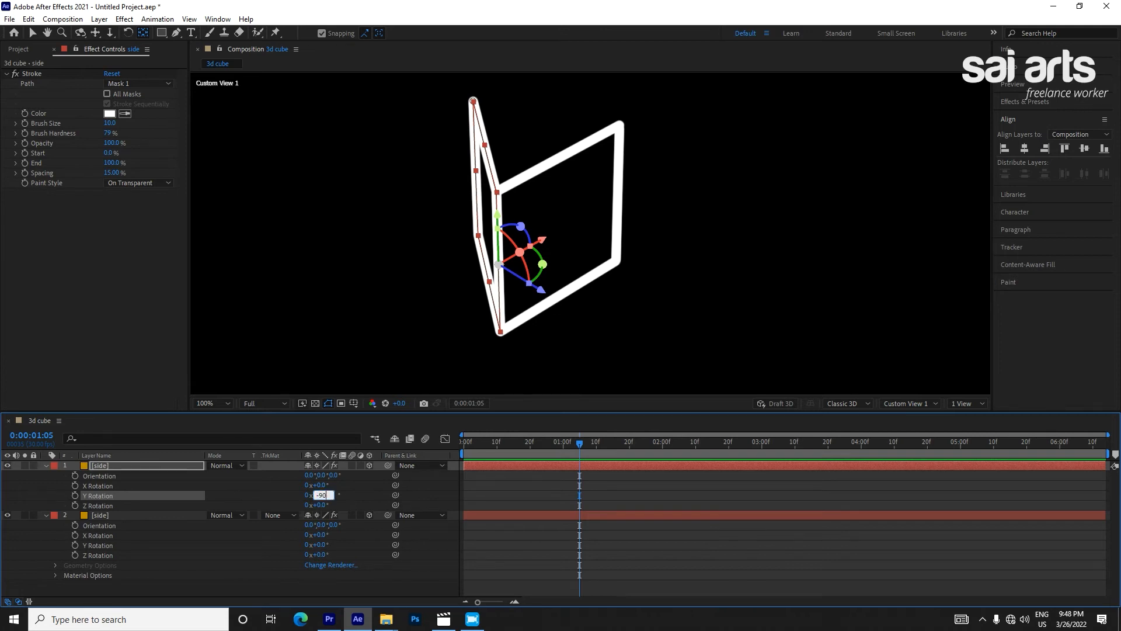
type("90")
key("Return")
Duplicate the rotated side and move the copy to the opposite vertical edge of the original square
left_click(106, 468)
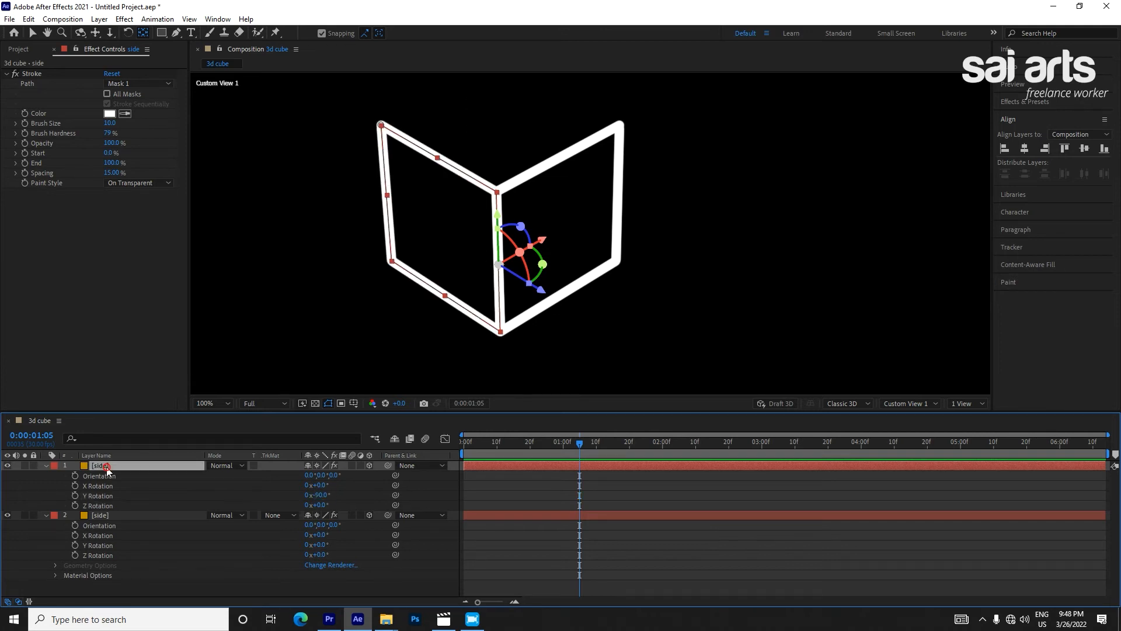
key("ctrl+d")
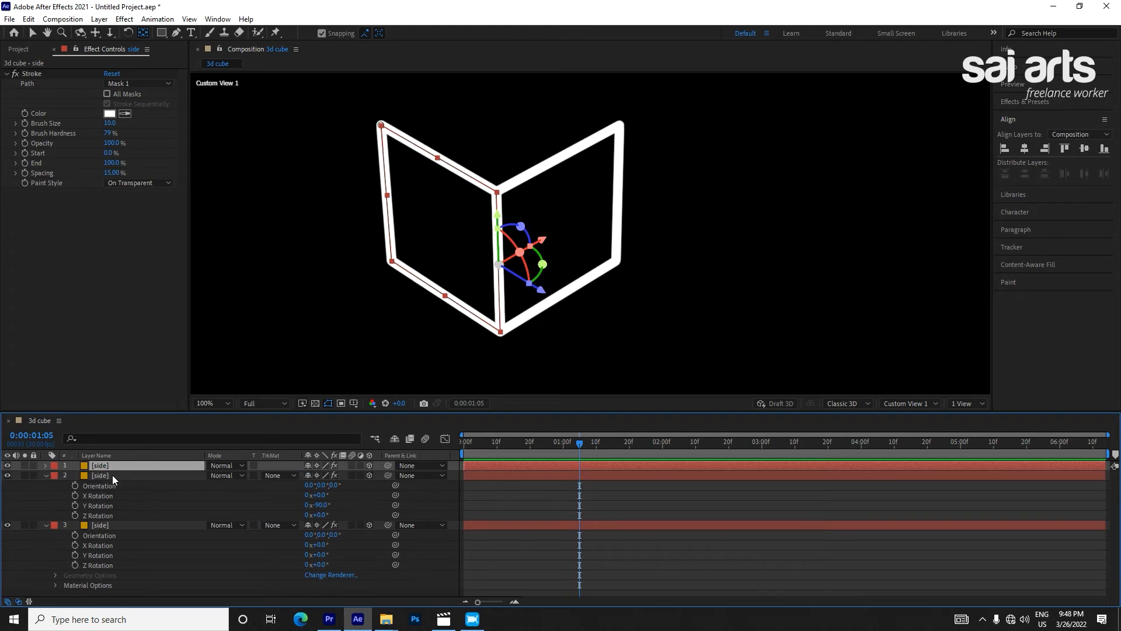
left_click_drag(542, 240, 613, 205)
key("ctrl+z")
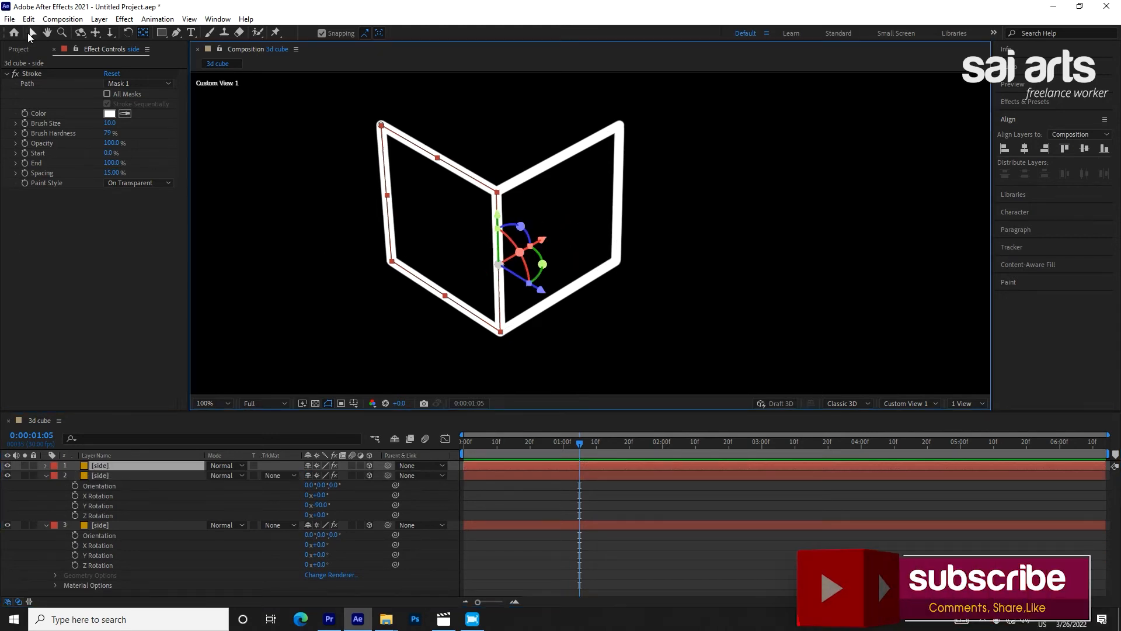
key("v")
left_click_drag(541, 240, 803, 116)
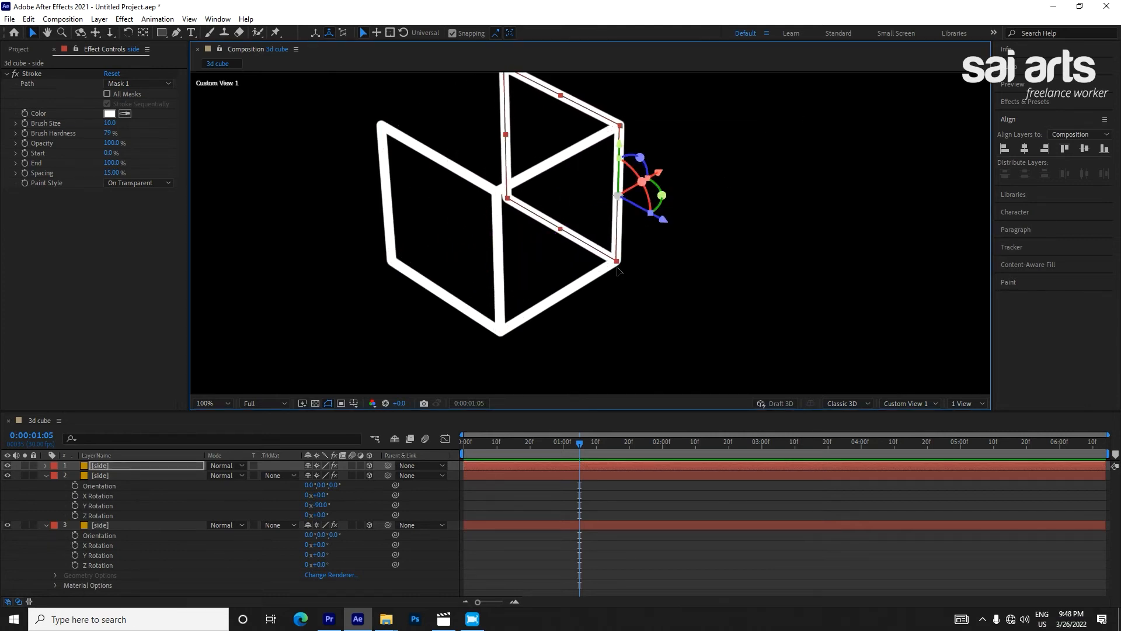
Duplicate the original square side and move the copy along its Z axis to close the cube's open face
left_click(90, 526)
key("ctrl+d")
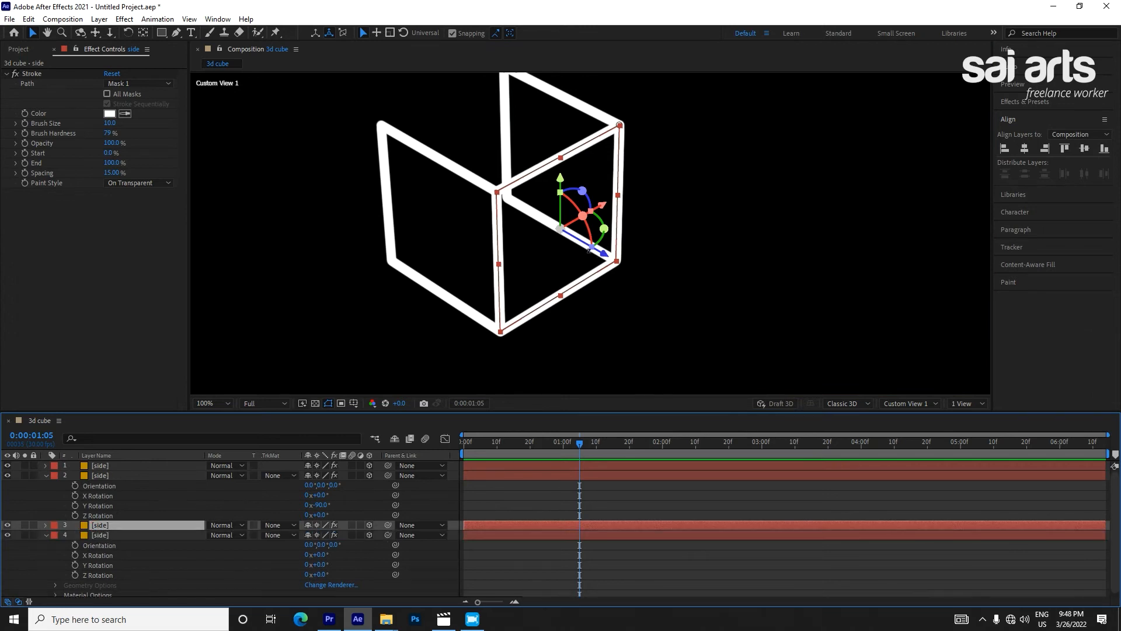
left_click_drag(588, 248, 349, 114)
scroll(604, 250, "down", 2)
scroll(601, 252, "up", 2)
scroll(583, 254, "down", 2)
scroll(581, 255, "up", 1)
Collapse the side layers' properties and pre-compose all four layers into a composition named "3d cube"
left_click(913, 239)
left_click(46, 475)
left_click(47, 495)
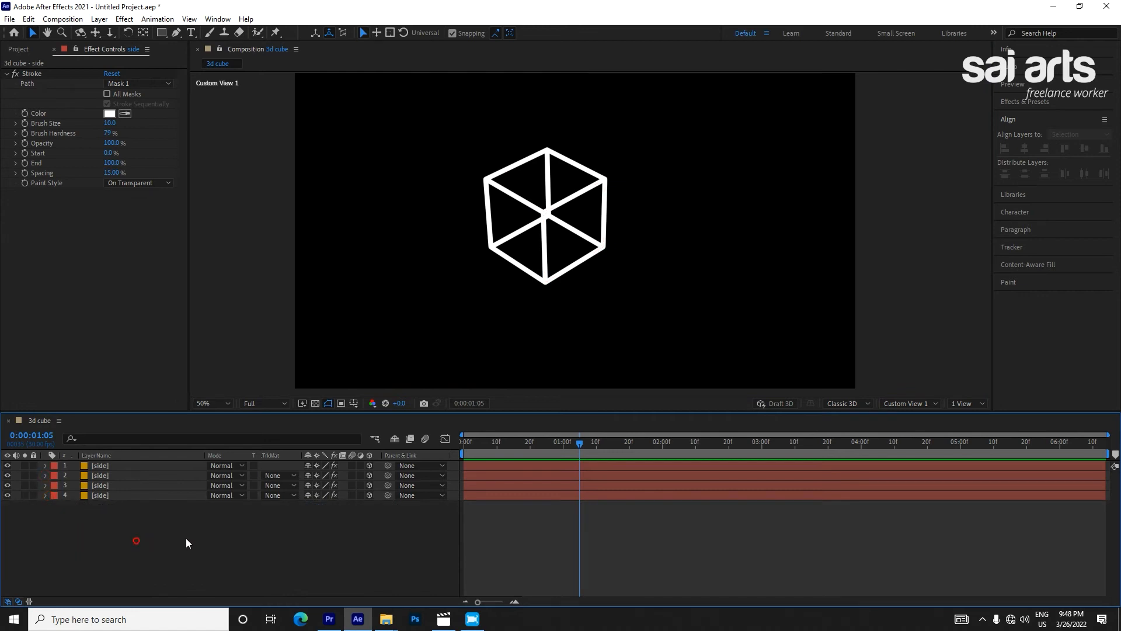
left_click_drag(116, 483, 111, 467)
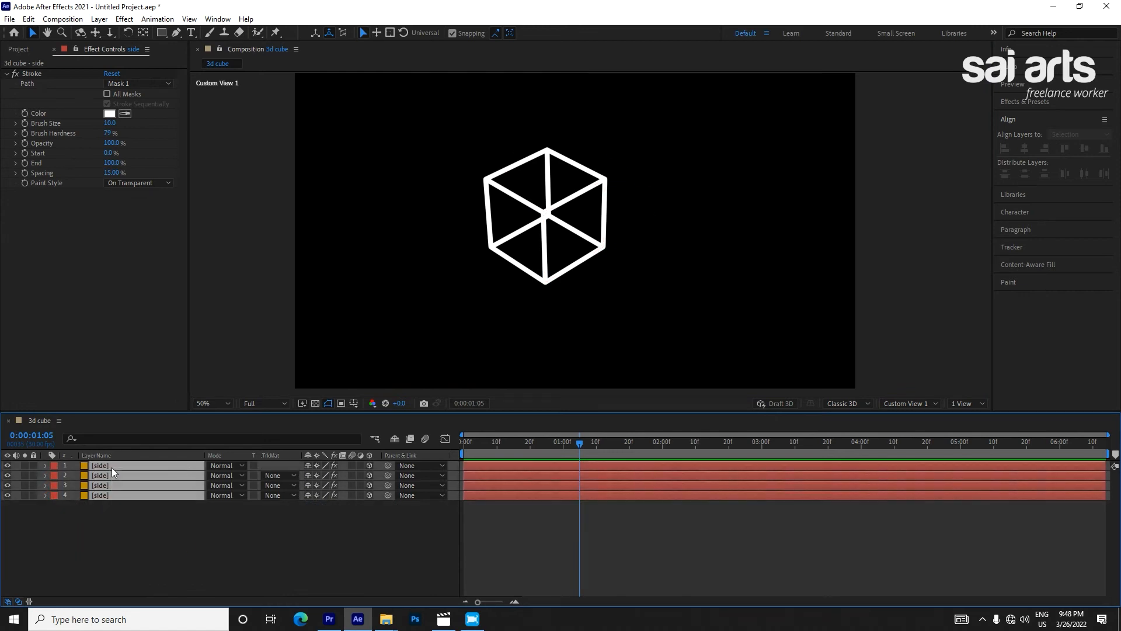
right_click(111, 478)
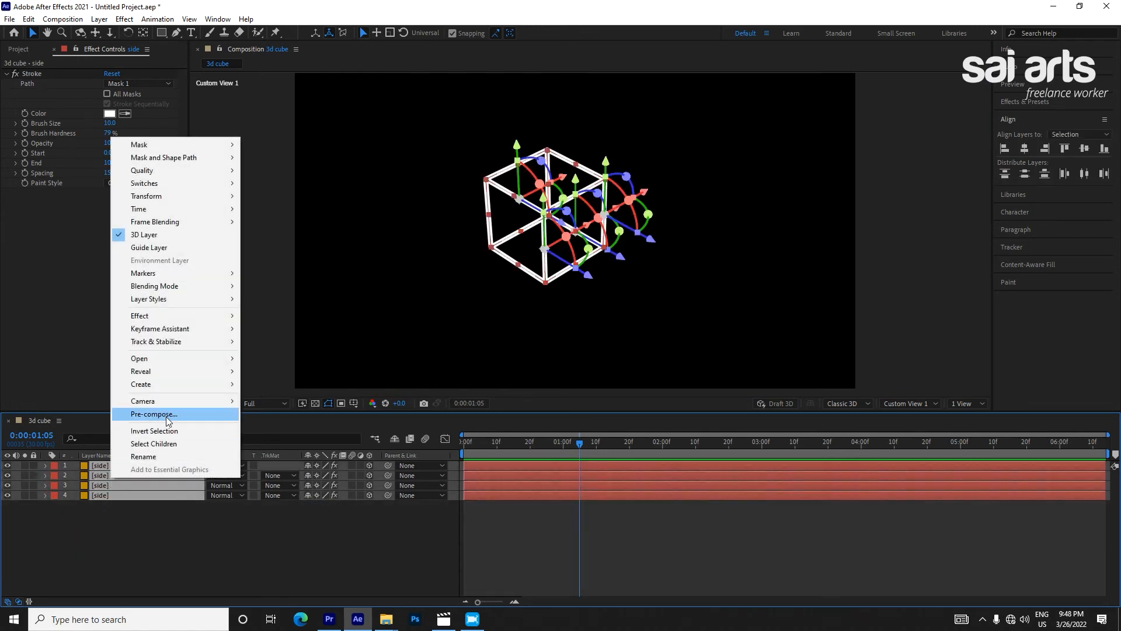
left_click(154, 414)
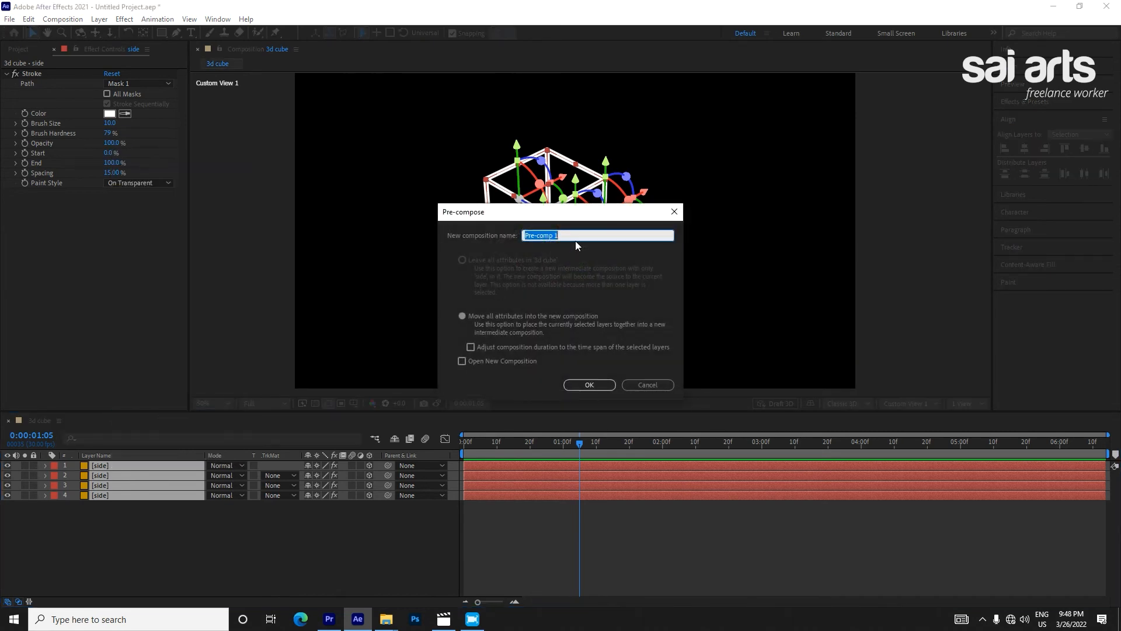
type("3d cube")
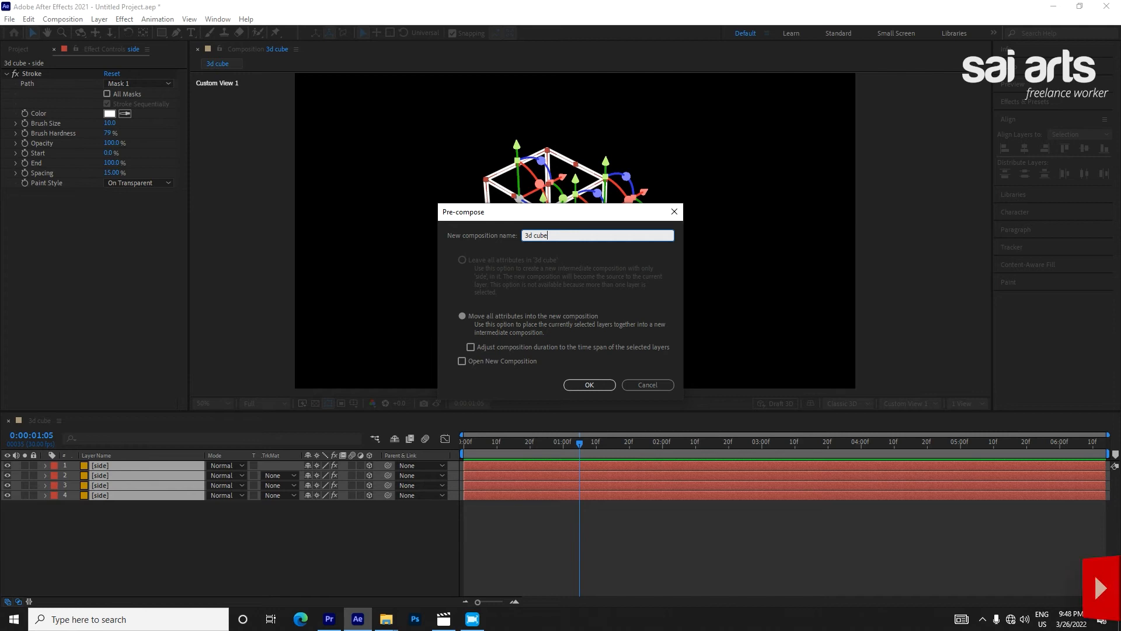
left_click(585, 385)
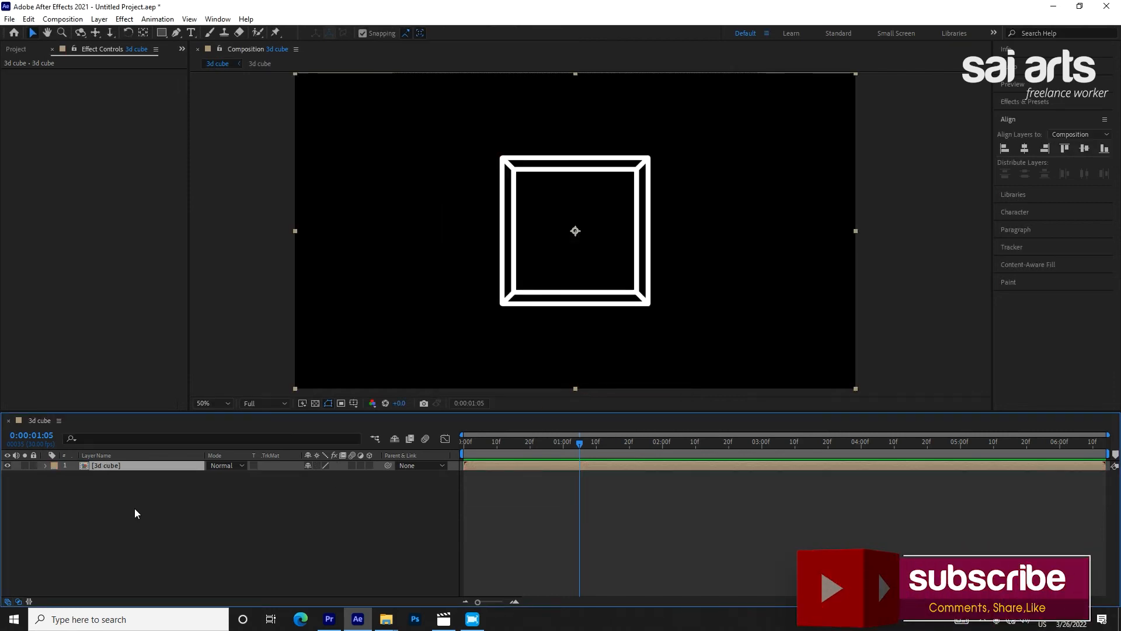
Make the pre-composed 3d cube layer a 3D layer and switch the view to Active Camera (Default)
left_click(369, 465)
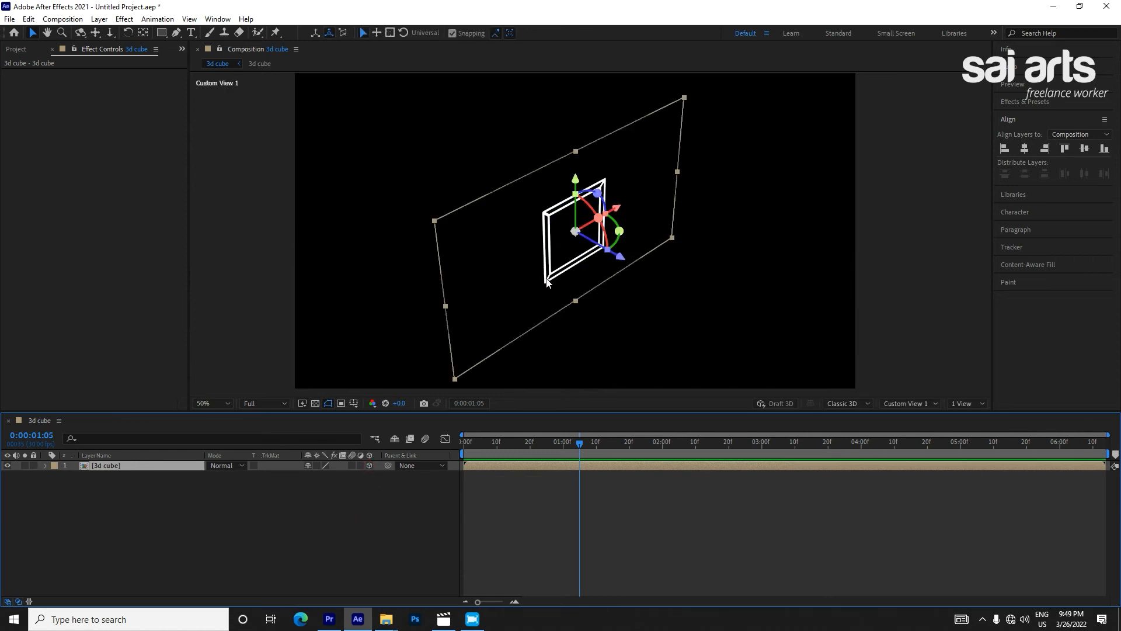
left_click(921, 405)
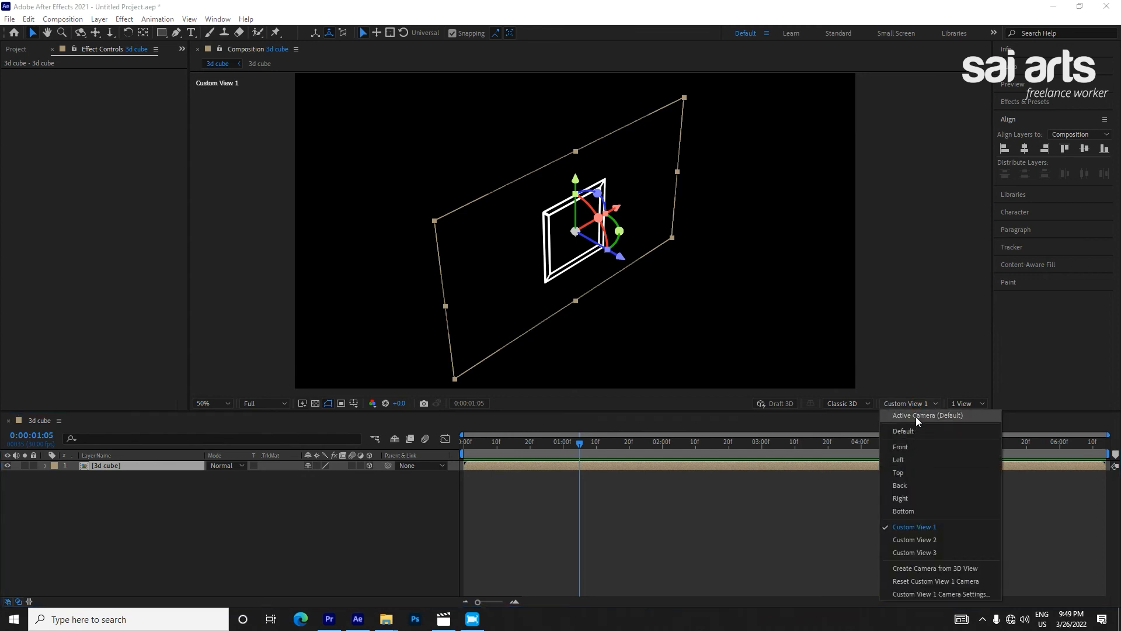
left_click(916, 417)
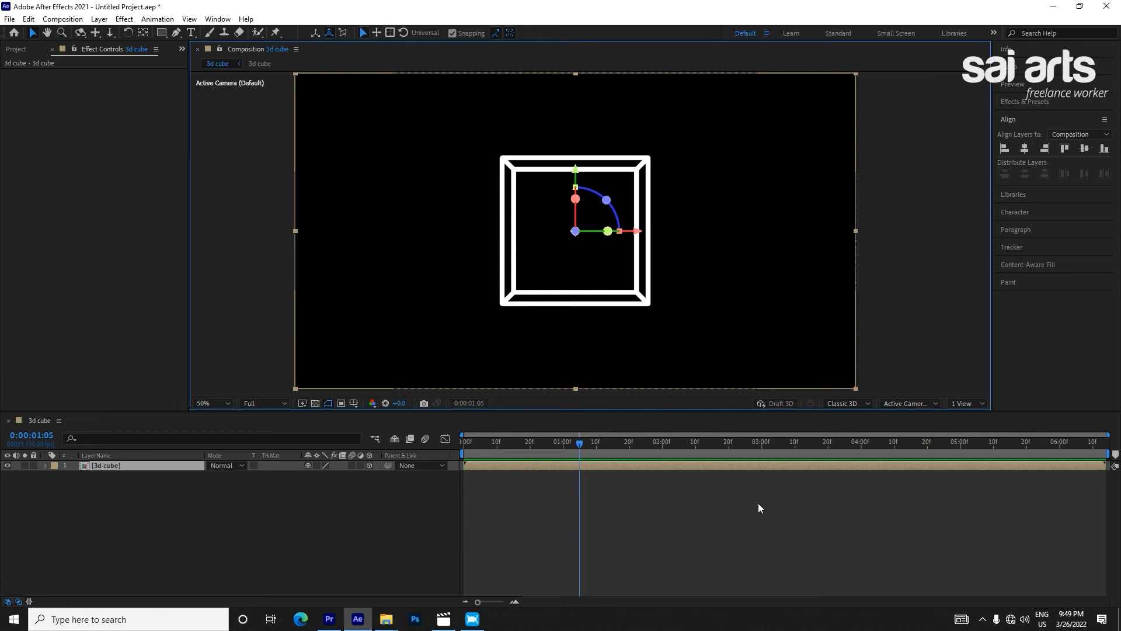
Enable Collapse Transformations on the 3d cube layer and tilt it with Y orientation 335°, X Rotation 42° and Y Rotation 20°
left_click(318, 466)
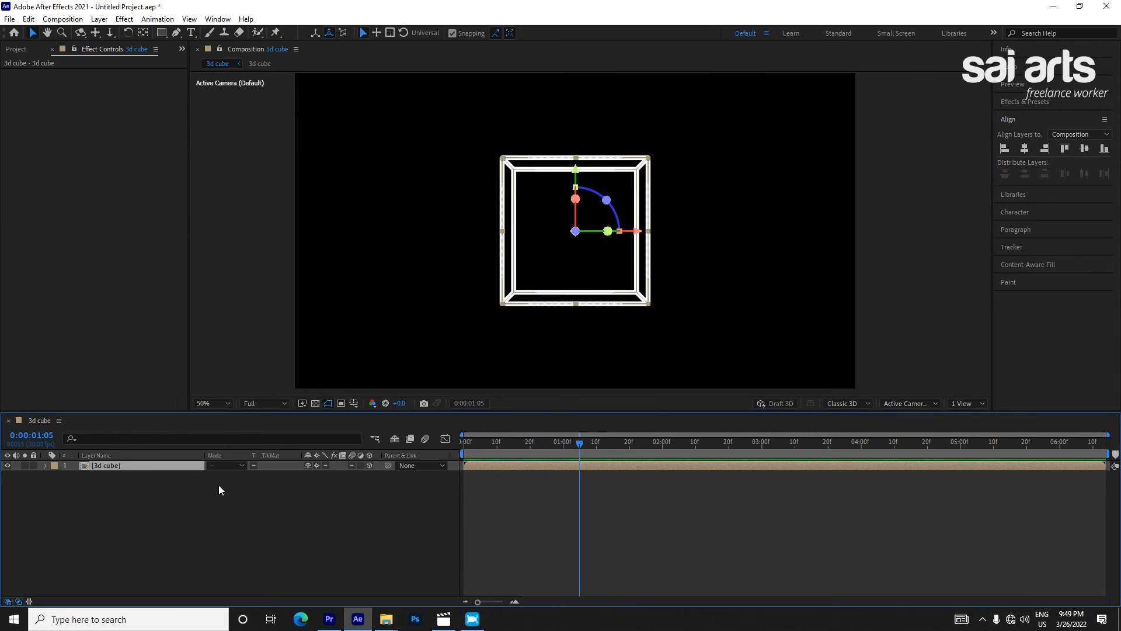
key("r")
left_click_drag(317, 495, 265, 495)
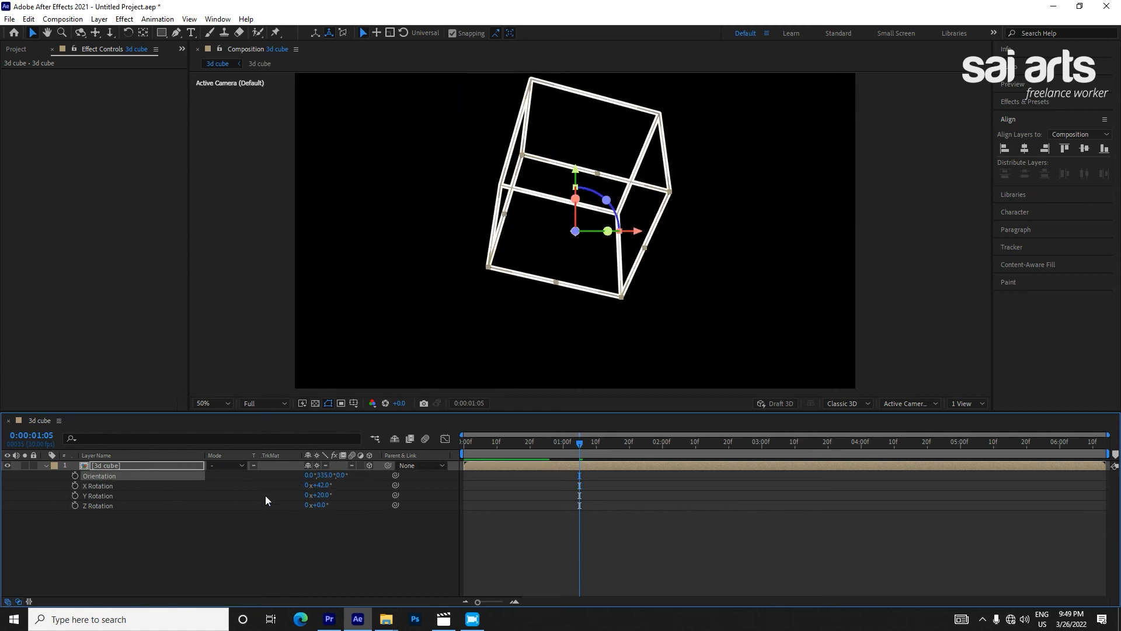
Apply the Gradient Ramp effect to the 3d cube layer
right_click(66, 112)
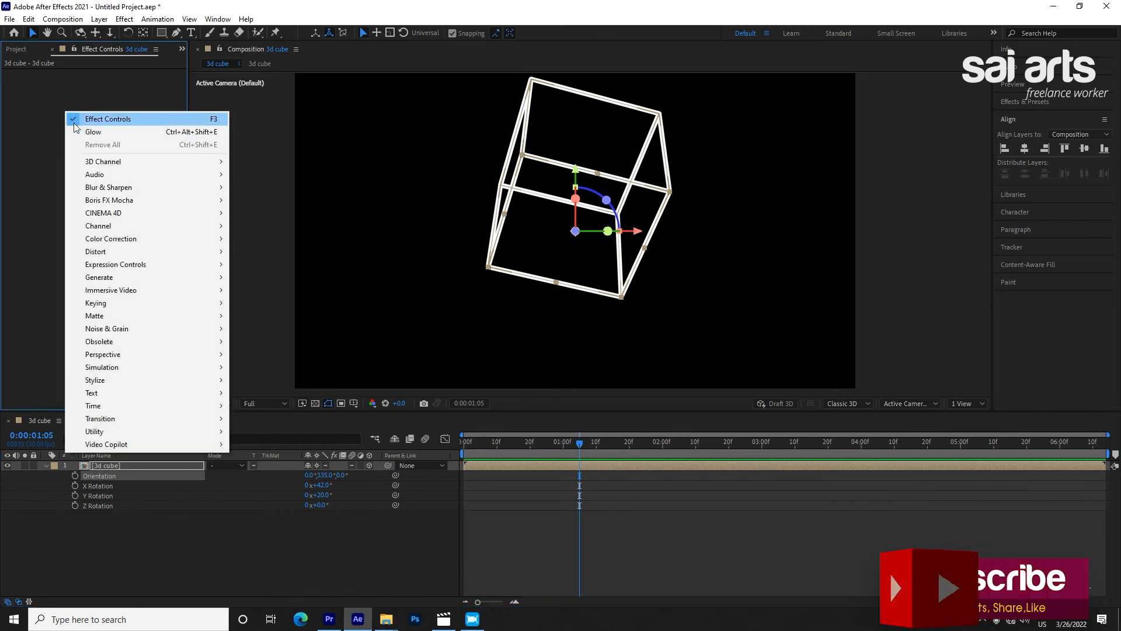
left_click(124, 278)
left_click(282, 495)
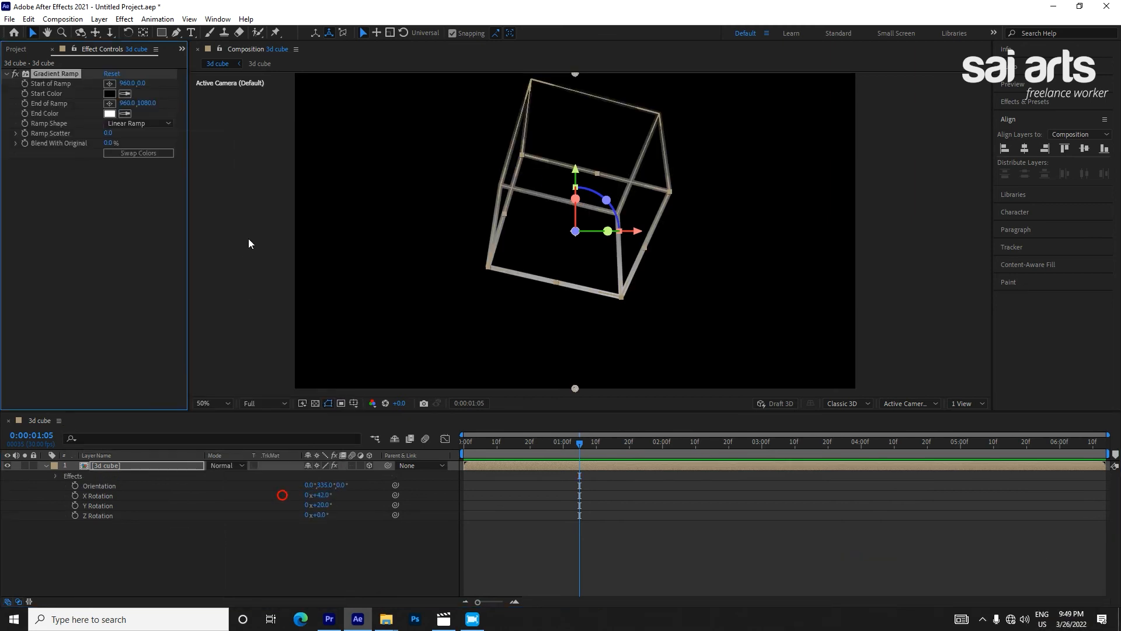
Set the Gradient Ramp's start color to pink EA009A
left_click(109, 94)
mouse_move(433, 380)
left_mouse_down()
mouse_move(442, 343)
mouse_move(441, 369)
left_mouse_up()
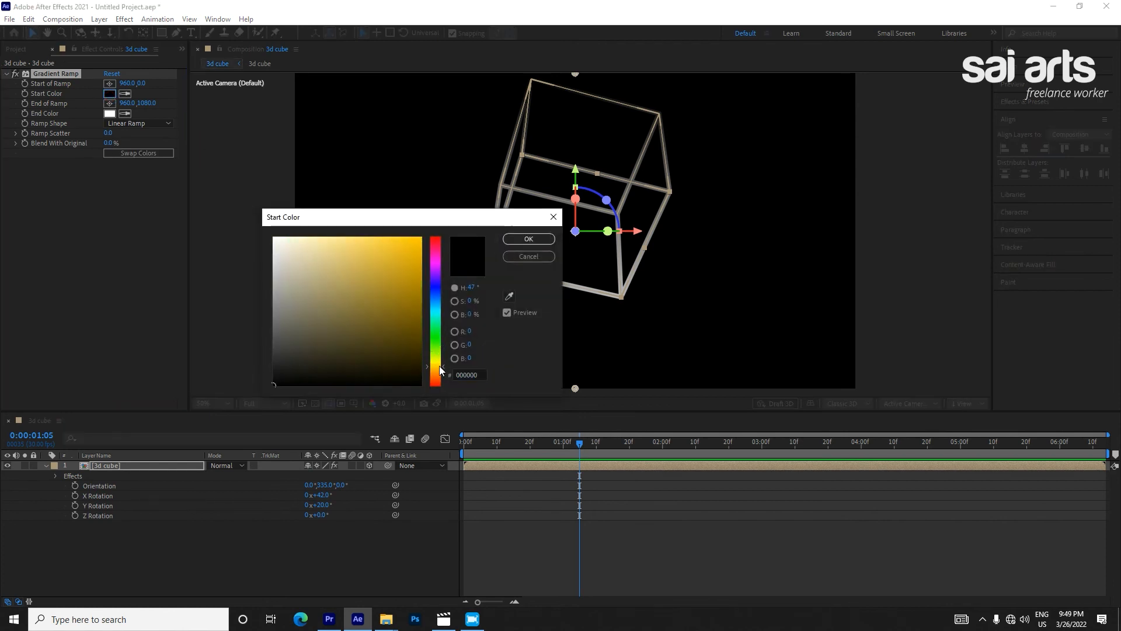
left_click(438, 262)
left_click_drag(437, 248, 437, 254)
left_click(421, 248)
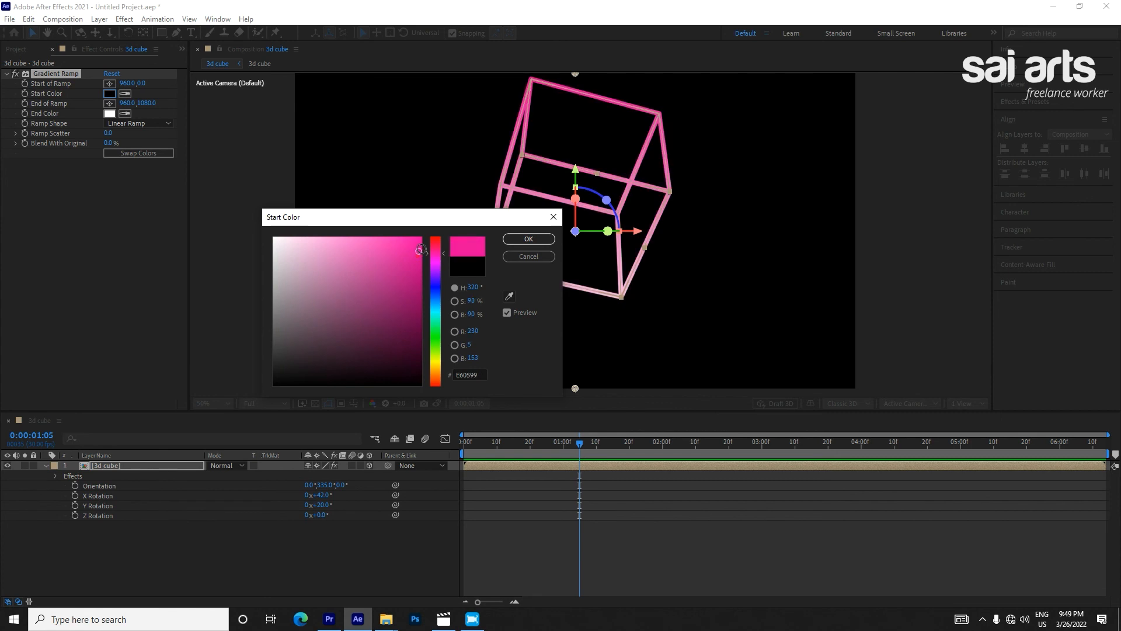
left_click(515, 239)
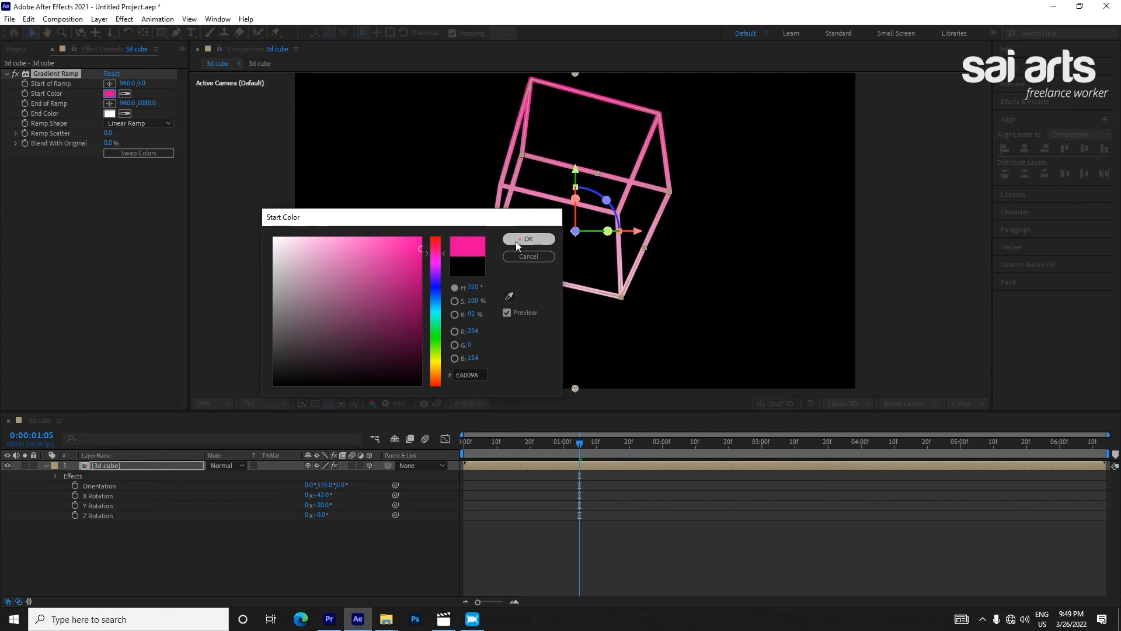
Set the Gradient Ramp's end color to yellow FFCC00
left_click(111, 114)
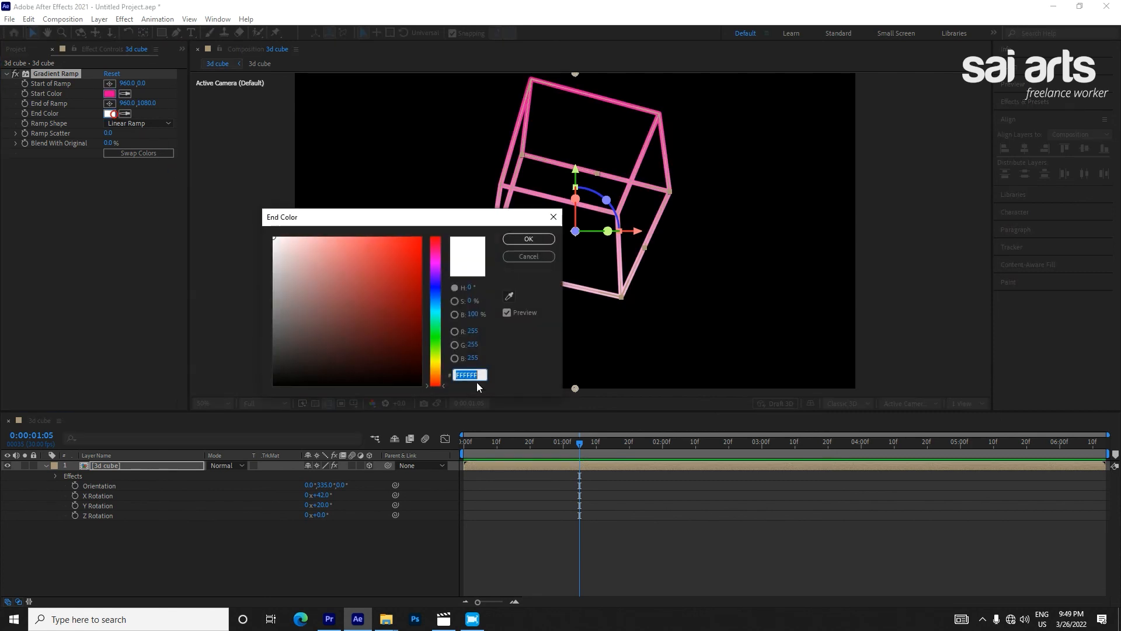
left_click(436, 366)
left_click(418, 279)
left_click_drag(426, 265, 445, 228)
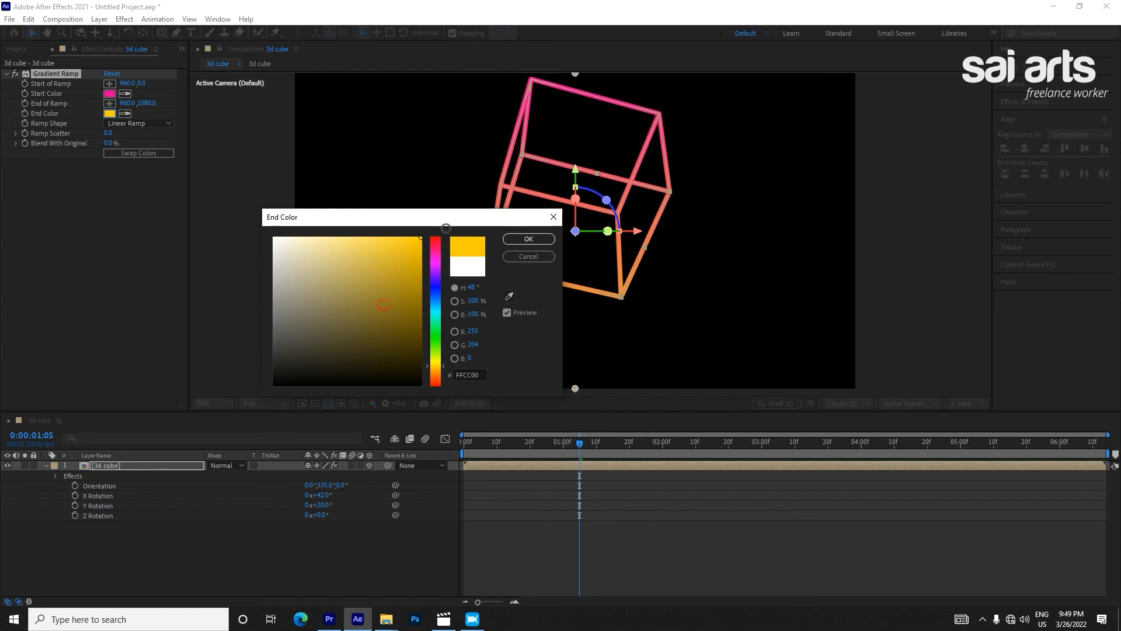
left_click(517, 239)
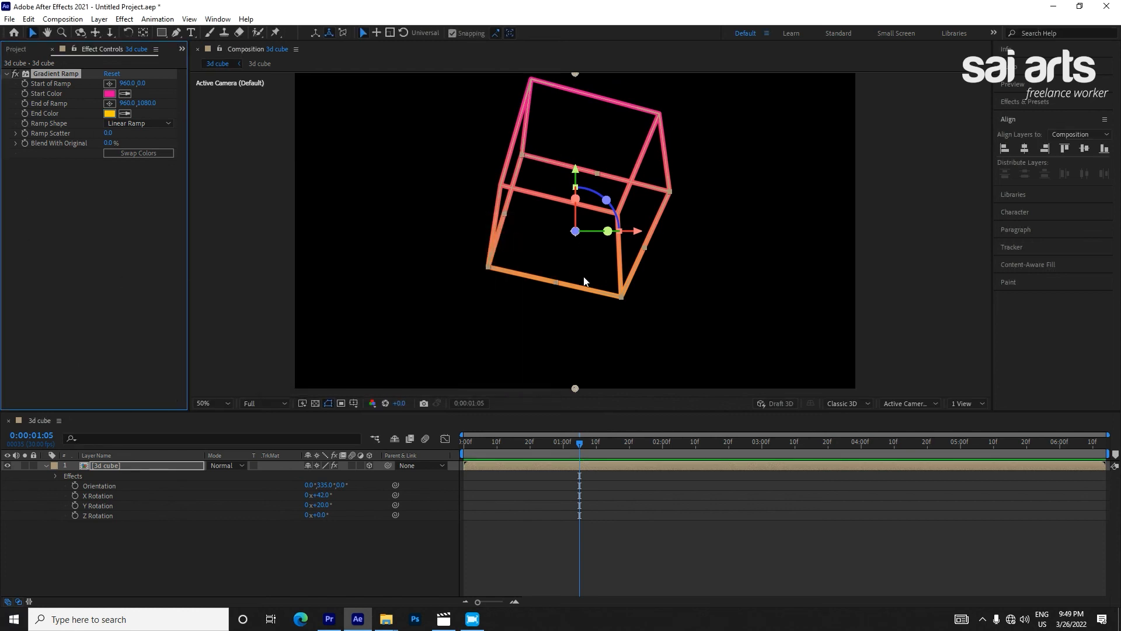
Move the ramp's start to 966, 36 and its end to 952, 812, and turn the cube's Y orientation to 72°
left_click_drag(575, 388, 573, 310)
left_click_drag(575, 74, 577, 83)
left_click_drag(324, 485, 373, 496)
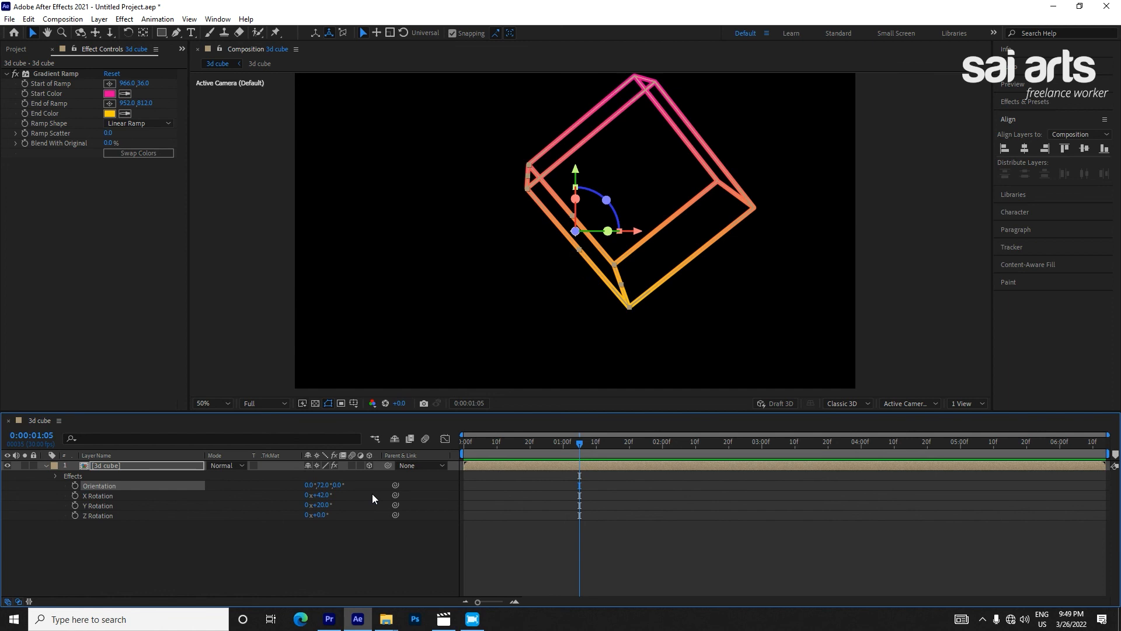